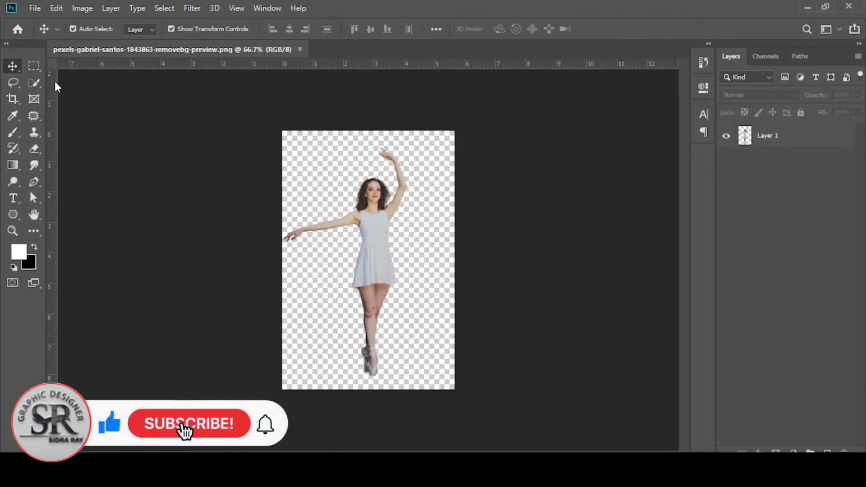
Nudge the ballerina layer slightly and widen the crop equally on both sides to about 9.7 inches
{"action": "left_click_drag", "start_coordinate": [388, 201], "coordinate": [395, 204]}
{"action": "key", "text": "c"}
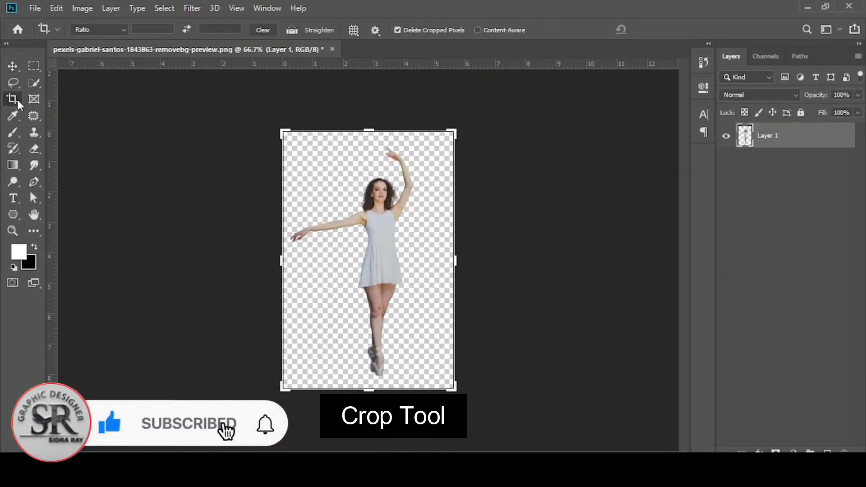
{"action": "left_click_drag", "start_coordinate": [450, 258], "coordinate": [521, 256]}
Commit the widened crop and place the blue plexus network image as a new layer
{"action": "left_click", "coordinate": [669, 29]}
{"action": "key", "text": "v"}
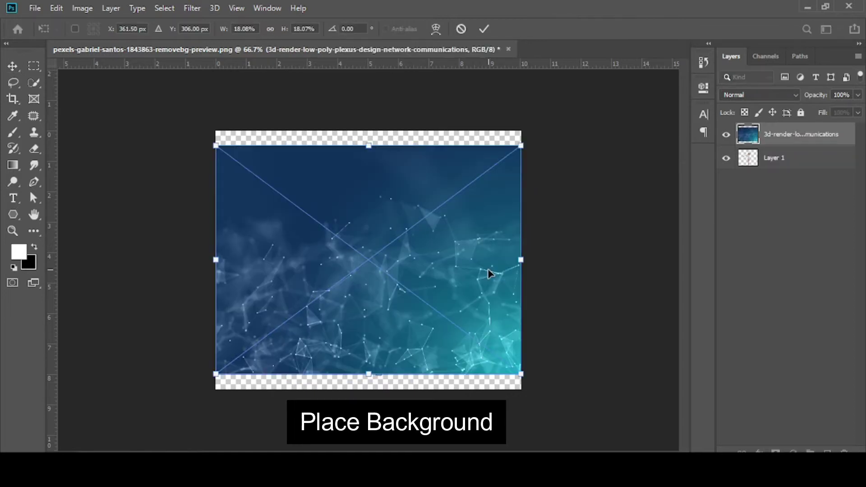
{"action": "left_click", "coordinate": [484, 29]}
Stretch the plexus background across the canvas and move it below the ballerina layer
{"action": "left_click_drag", "start_coordinate": [520, 266], "coordinate": [567, 268]}
{"action": "left_click", "coordinate": [484, 29]}
{"action": "left_click_drag", "start_coordinate": [763, 136], "coordinate": [777, 207]}
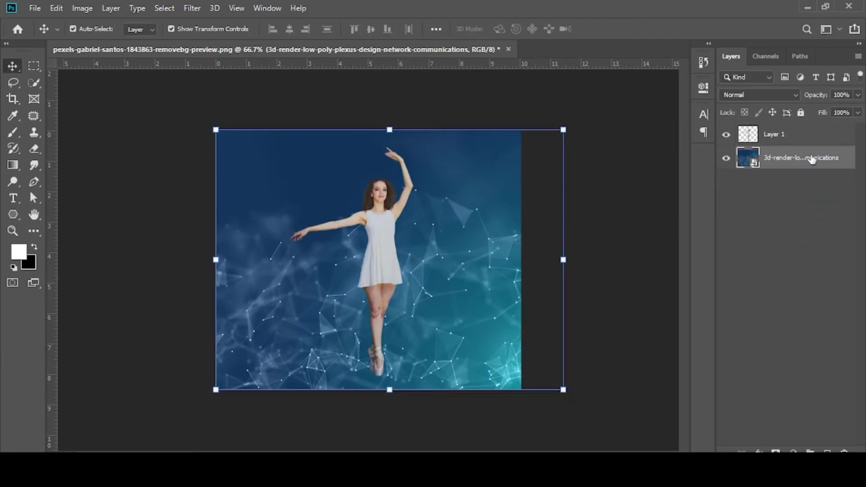
{"action": "left_click", "coordinate": [793, 451]}
Darken the plexus background with a Hue/Saturation adjustment layer at Lightness about -69
{"action": "left_click", "coordinate": [796, 331]}
{"action": "left_click_drag", "start_coordinate": [594, 219], "coordinate": [541, 220]}
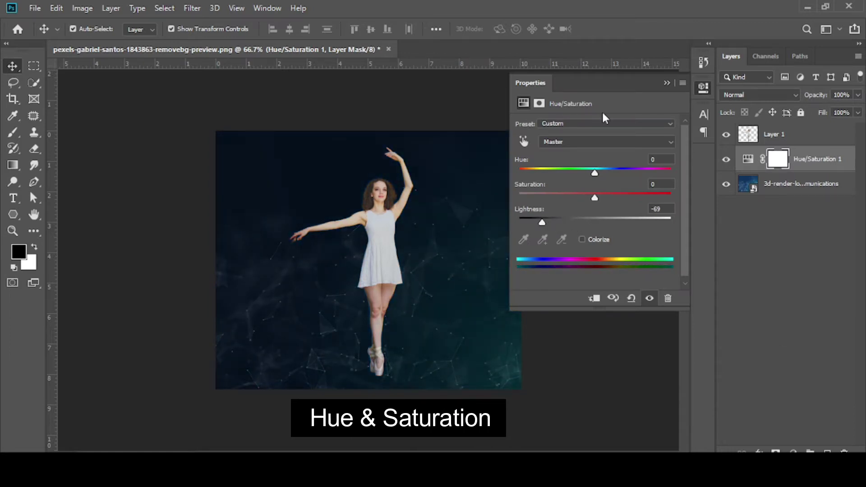
{"action": "mouse_move", "coordinate": [592, 172]}
{"action": "left_mouse_down"}
{"action": "mouse_move", "coordinate": [564, 169]}
{"action": "mouse_move", "coordinate": [593, 171]}
{"action": "left_mouse_up"}
{"action": "left_click", "coordinate": [703, 87]}
Select the ballerina layer and add an empty Layer 2 above it
{"action": "left_click", "coordinate": [827, 184]}
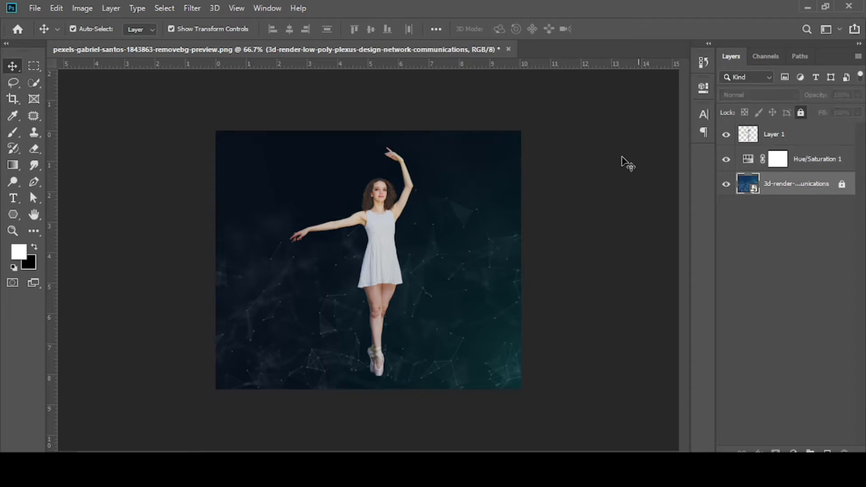
{"action": "left_click", "coordinate": [388, 190]}
{"action": "key", "text": "ctrl+t"}
{"action": "left_click", "coordinate": [609, 30]}
{"action": "key", "text": "ctrl+t"}
{"action": "key", "text": "Escape"}
{"action": "key", "text": "ctrl+shift+alt+n"}
Draw a triangle path over the ballerina, then move, shrink and rotate it to about 83 degrees
{"action": "key", "text": "u"}
{"action": "left_click_drag", "start_coordinate": [335, 211], "coordinate": [435, 248]}
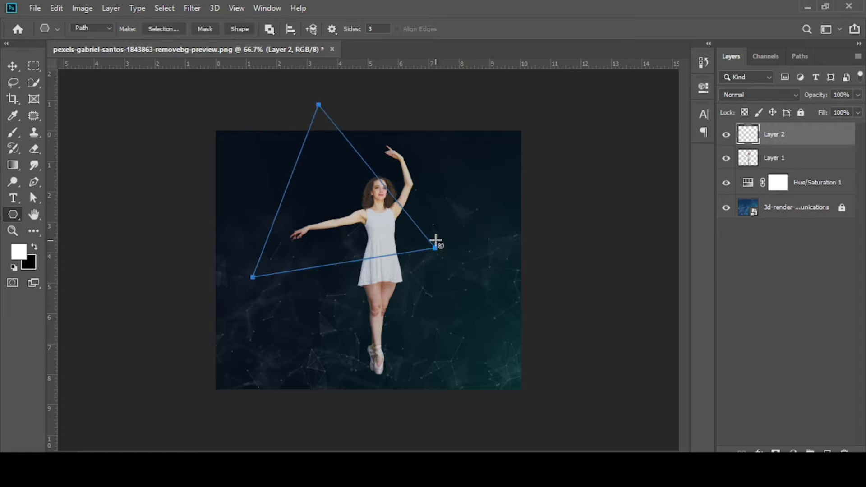
{"action": "left_click", "coordinate": [13, 66]}
{"action": "key", "text": "ctrl+t"}
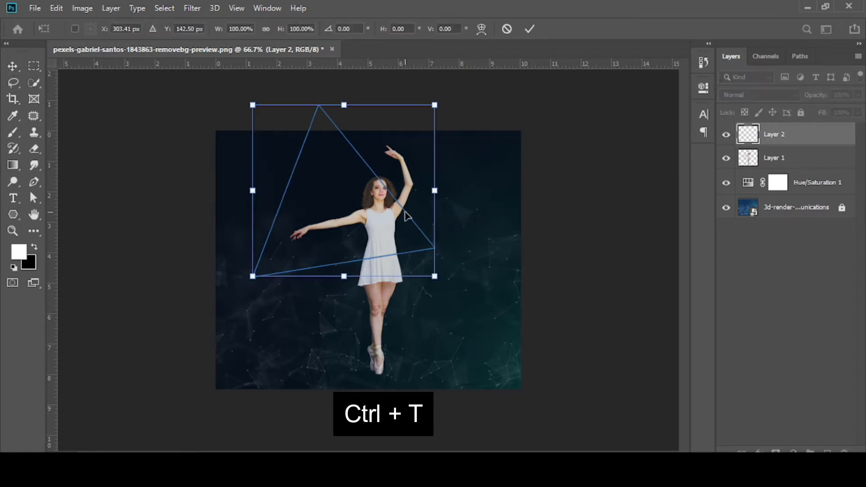
{"action": "mouse_move", "coordinate": [385, 198]}
{"action": "left_mouse_down"}
{"action": "mouse_move", "coordinate": [422, 230]}
{"action": "mouse_move", "coordinate": [428, 226]}
{"action": "left_mouse_up"}
{"action": "mouse_move", "coordinate": [495, 137]}
{"action": "left_mouse_down"}
{"action": "mouse_move", "coordinate": [493, 298]}
{"action": "mouse_move", "coordinate": [469, 284]}
{"action": "left_mouse_up"}
{"action": "left_click_drag", "start_coordinate": [444, 252], "coordinate": [430, 235]}
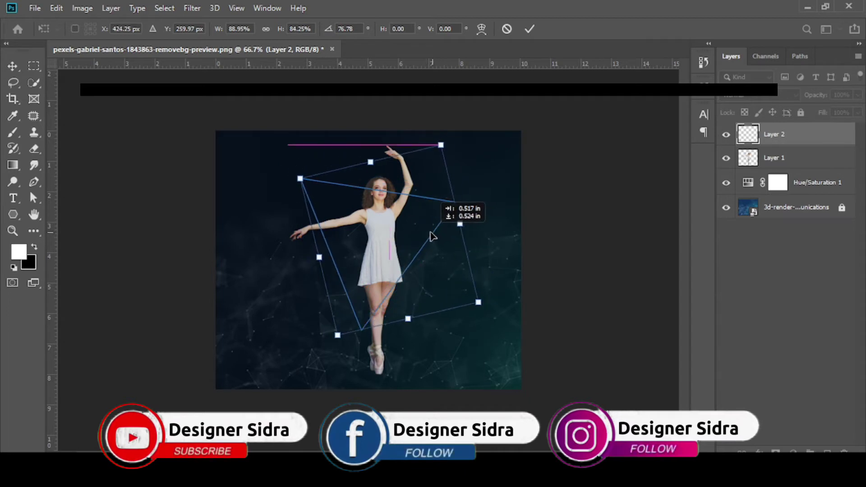
{"action": "left_click_drag", "start_coordinate": [485, 294], "coordinate": [489, 312]}
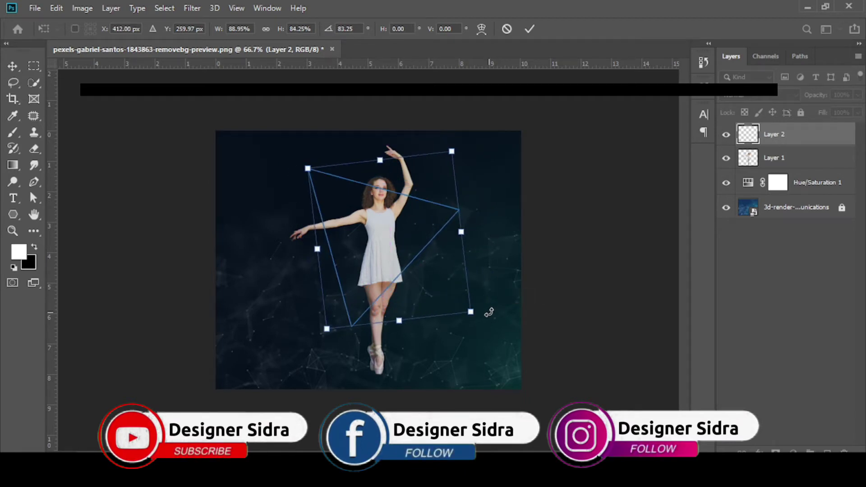
{"action": "left_click", "coordinate": [528, 30]}
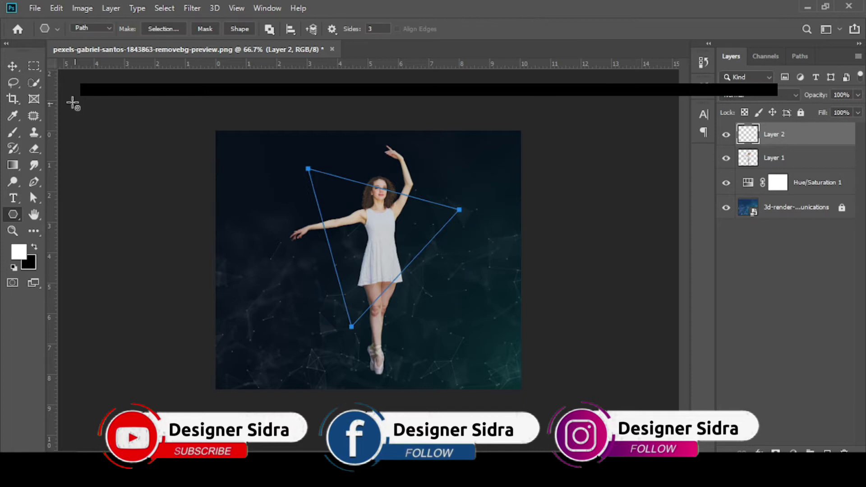
Set the brush to a 7 px hard round size
{"action": "key", "text": "b"}
{"action": "left_click", "coordinate": [90, 29]}
{"action": "left_click_drag", "start_coordinate": [75, 70], "coordinate": [74, 69]}
{"action": "key", "text": "Return"}
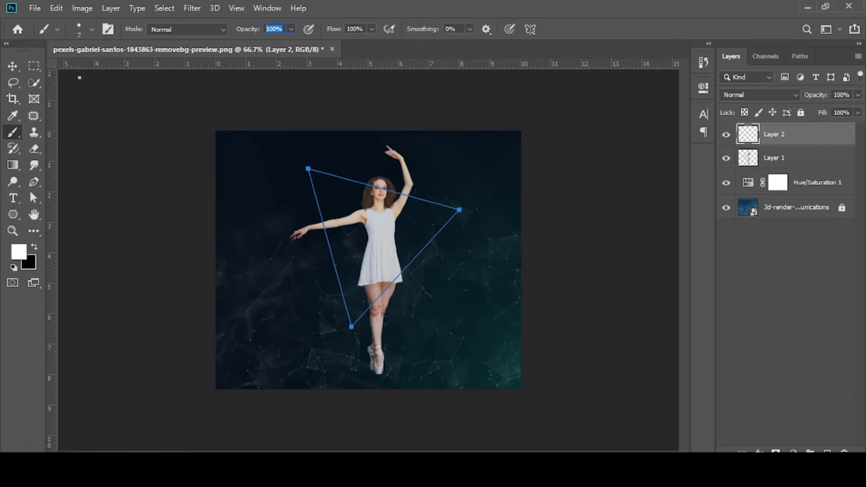
Stroke the triangle path onto Layer 2 with the brush as a white outline
{"action": "left_click", "coordinate": [14, 215]}
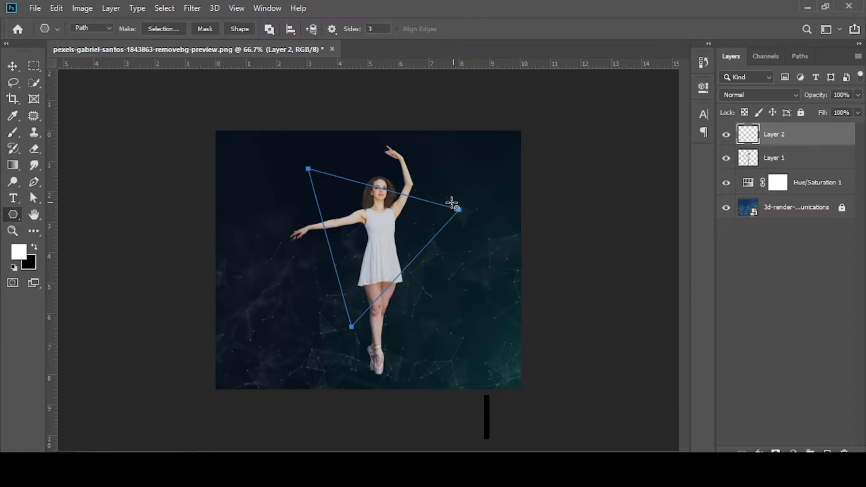
{"action": "right_click", "coordinate": [452, 205]}
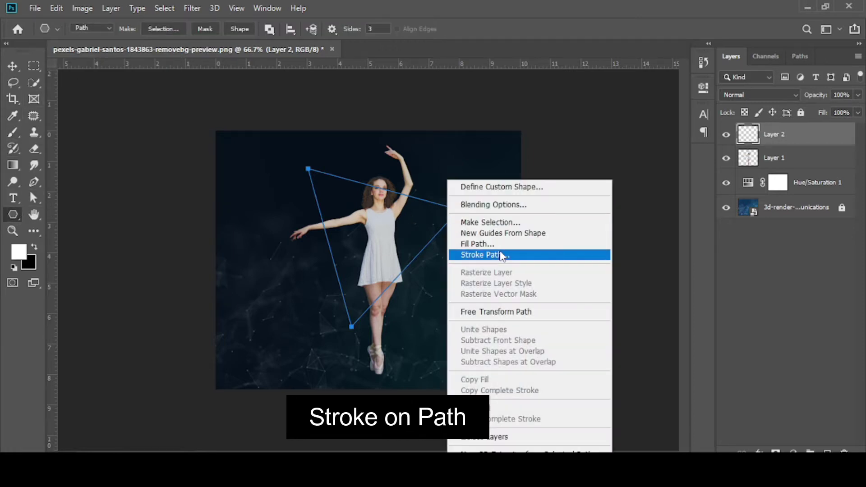
{"action": "left_click", "coordinate": [502, 256]}
{"action": "left_click", "coordinate": [511, 143]}
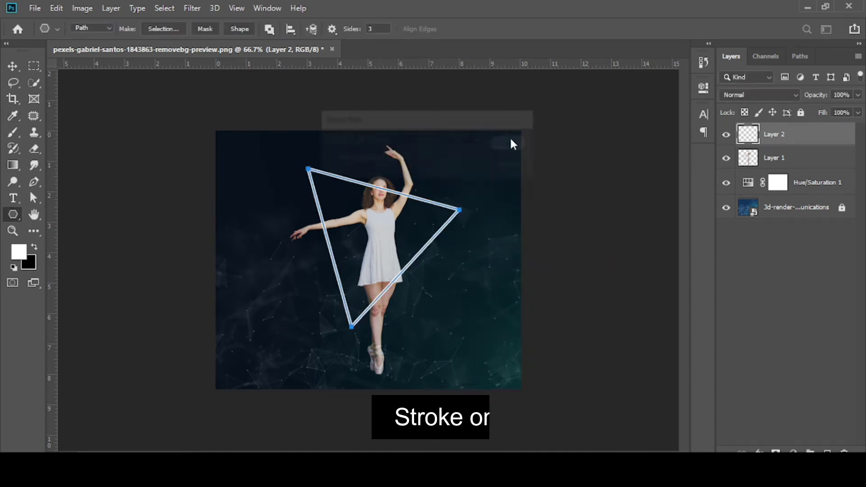
Deselect the Work Path to hide its outline and select the triangle layer
{"action": "left_click", "coordinate": [798, 55]}
{"action": "left_click", "coordinate": [764, 195]}
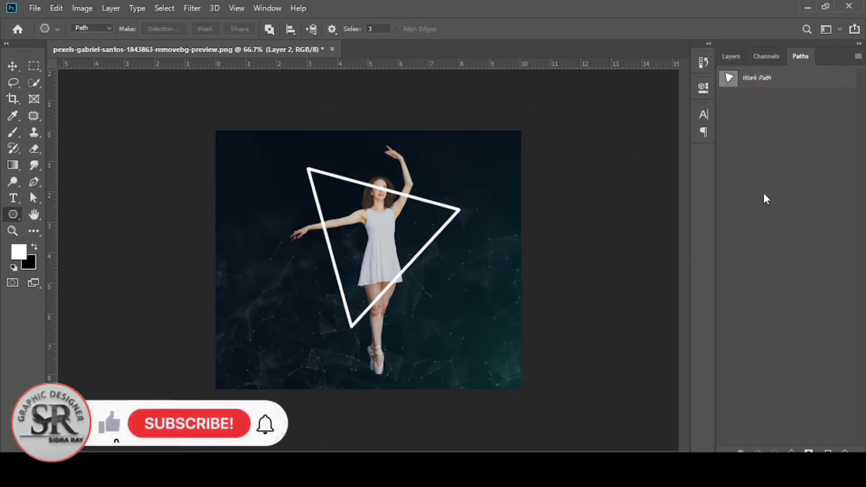
{"action": "left_click", "coordinate": [13, 67]}
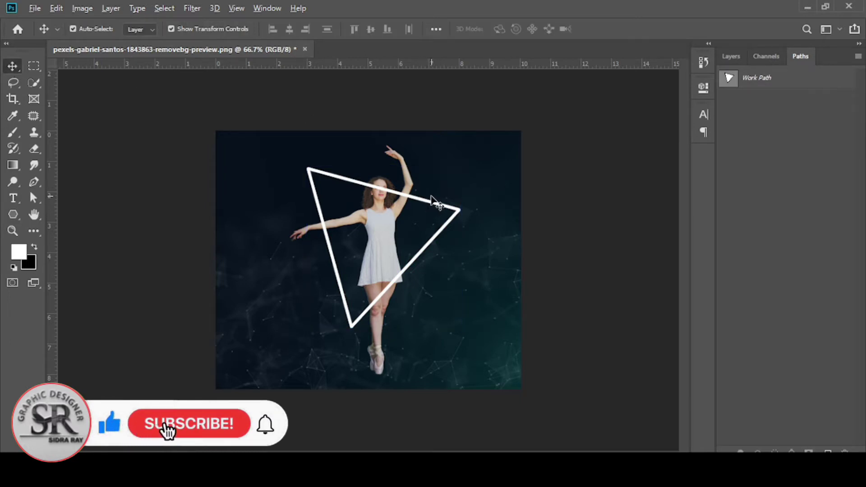
{"action": "scroll", "coordinate": [431, 199], "scroll_direction": "up", "scroll_amount": 5}
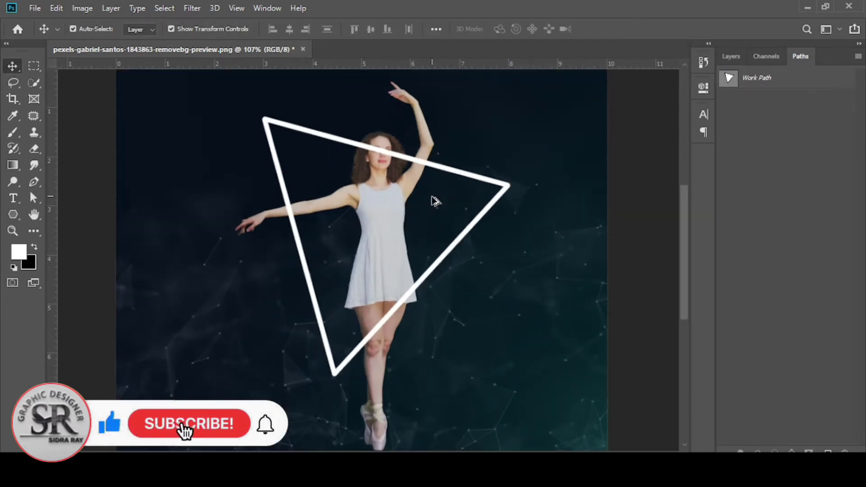
{"action": "left_click", "coordinate": [504, 189]}
{"action": "scroll", "coordinate": [516, 185], "scroll_direction": "down", "scroll_amount": 3}
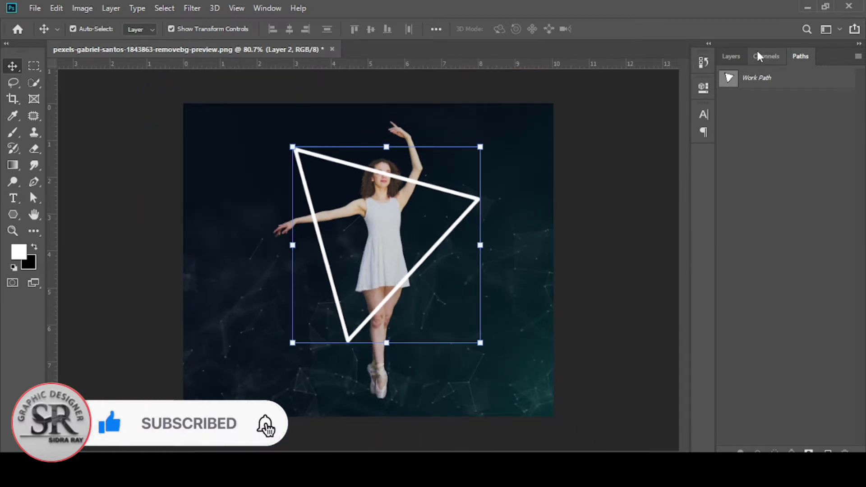
Add a 1 px magenta (ff00c0) Stroke effect to the triangle layer
{"action": "left_click", "coordinate": [731, 56]}
{"action": "scroll", "coordinate": [478, 194], "scroll_direction": "up", "scroll_amount": 1}
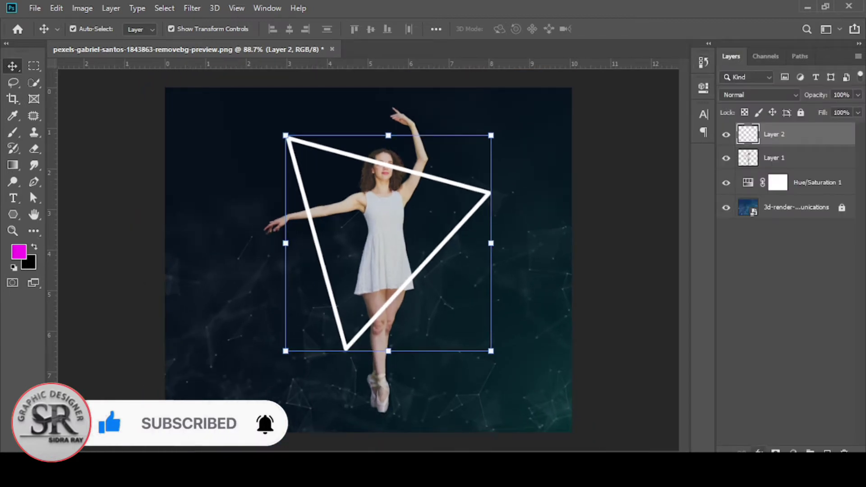
{"action": "left_click", "coordinate": [759, 451]}
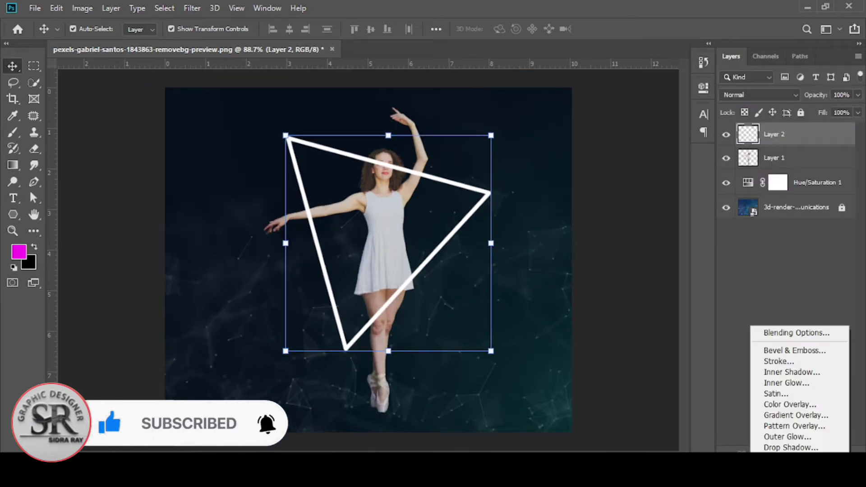
{"action": "left_click", "coordinate": [785, 365]}
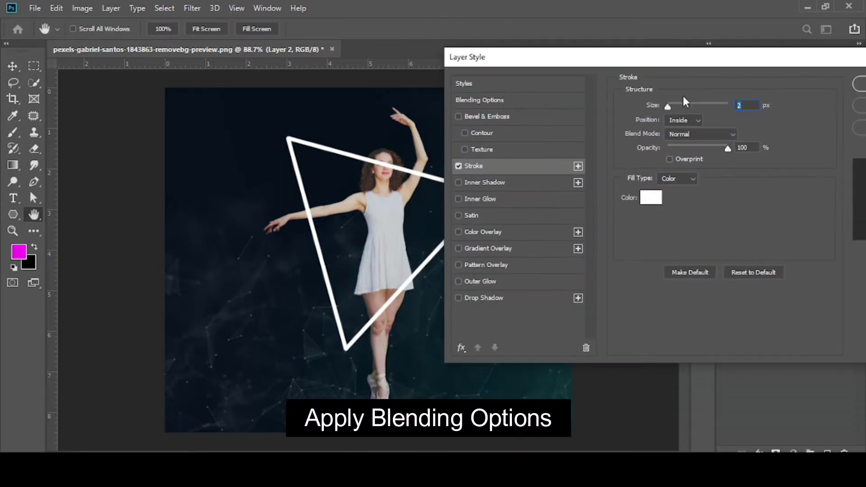
{"action": "left_click", "coordinate": [649, 197]}
{"action": "left_click", "coordinate": [703, 128]}
{"action": "type", "text": "ff00c0"}
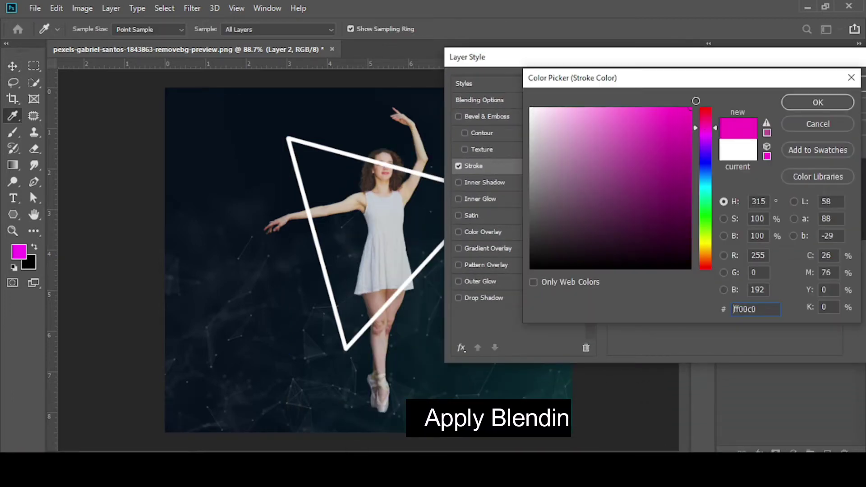
{"action": "left_click", "coordinate": [818, 103]}
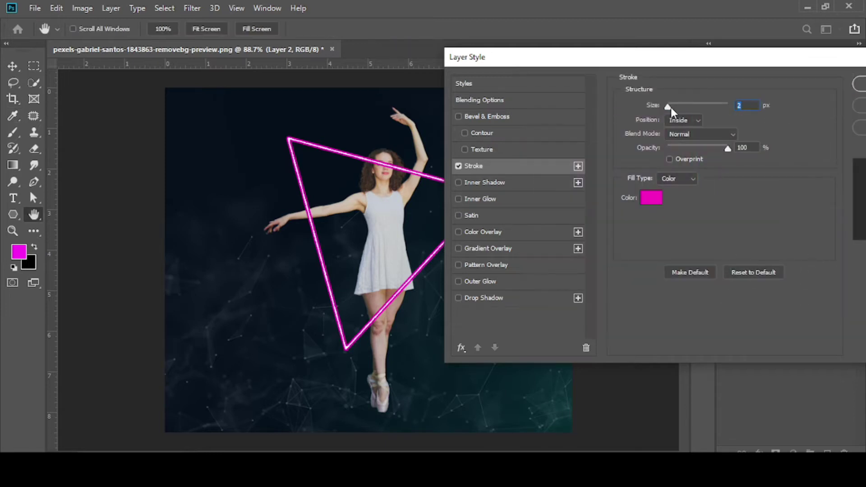
{"action": "left_click", "coordinate": [666, 106]}
{"action": "left_click_drag", "start_coordinate": [815, 63], "coordinate": [800, 72]}
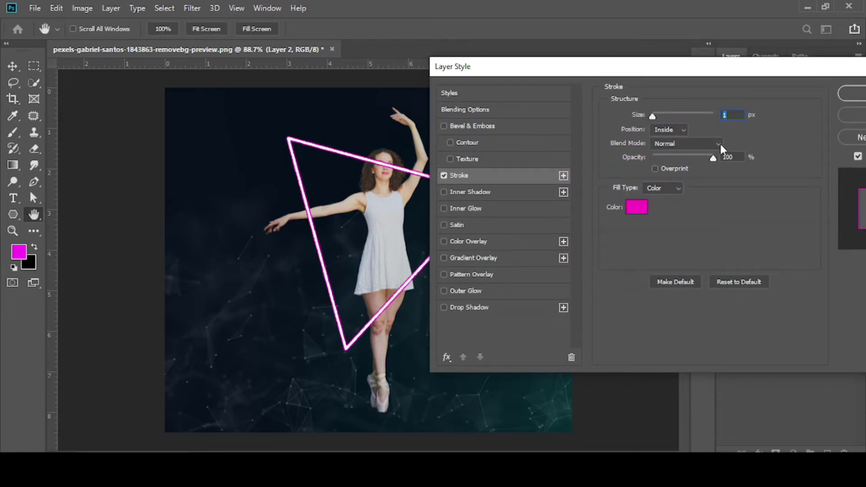
Add an ff00c6 Outer Glow at 45% opacity, 3% spread and 57 px size
{"action": "left_click", "coordinate": [466, 290]}
{"action": "left_click", "coordinate": [635, 158]}
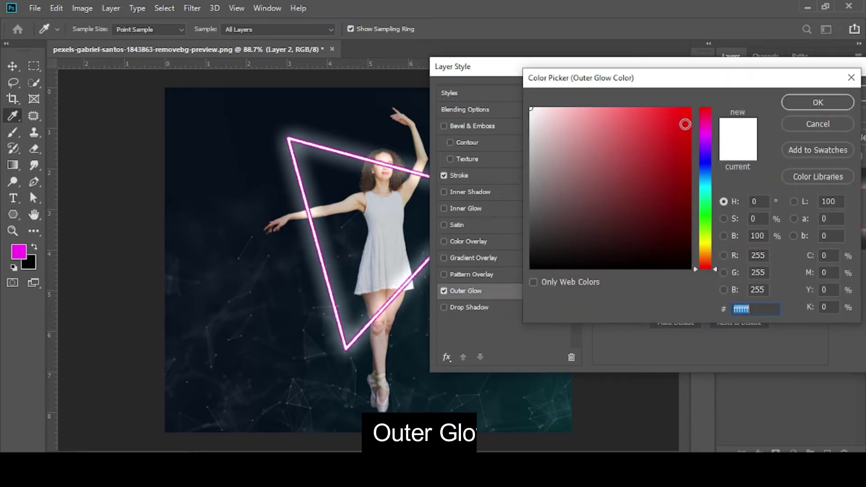
{"action": "type", "text": "ff00c6"}
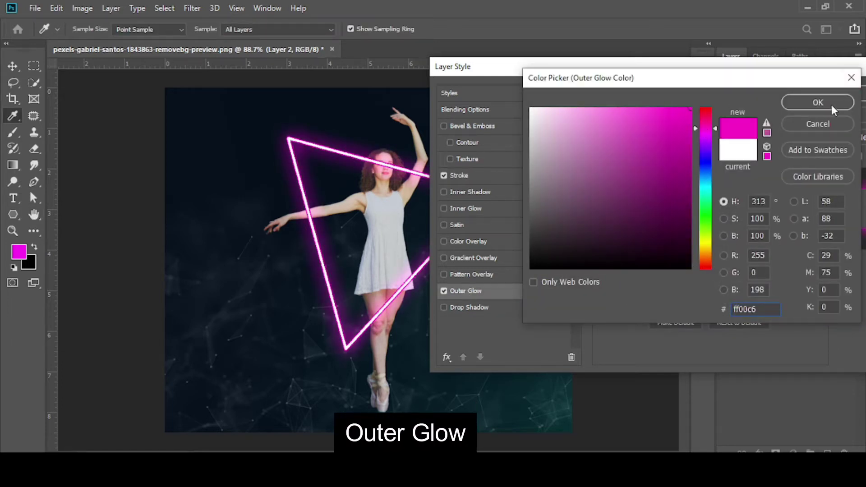
{"action": "left_click", "coordinate": [830, 104]}
{"action": "mouse_move", "coordinate": [672, 134]}
{"action": "left_mouse_down"}
{"action": "mouse_move", "coordinate": [683, 132]}
{"action": "mouse_move", "coordinate": [674, 130]}
{"action": "left_mouse_up"}
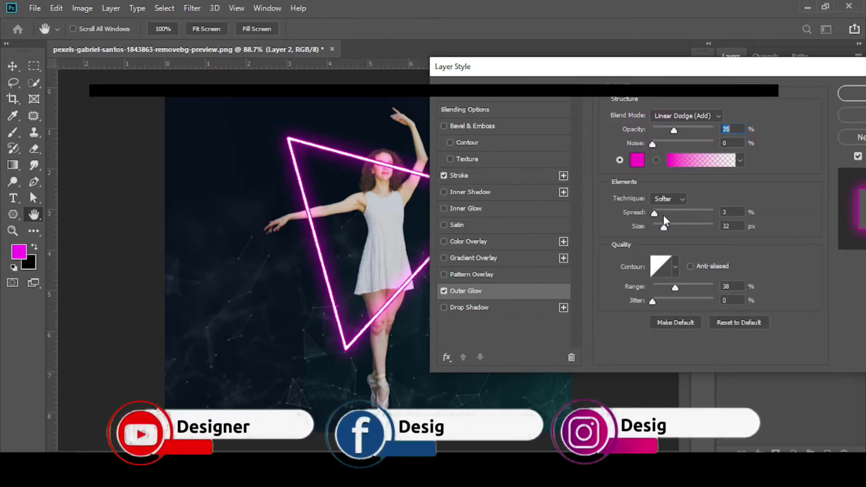
{"action": "left_click_drag", "start_coordinate": [673, 229], "coordinate": [668, 226]}
{"action": "left_click_drag", "start_coordinate": [683, 130], "coordinate": [680, 131]}
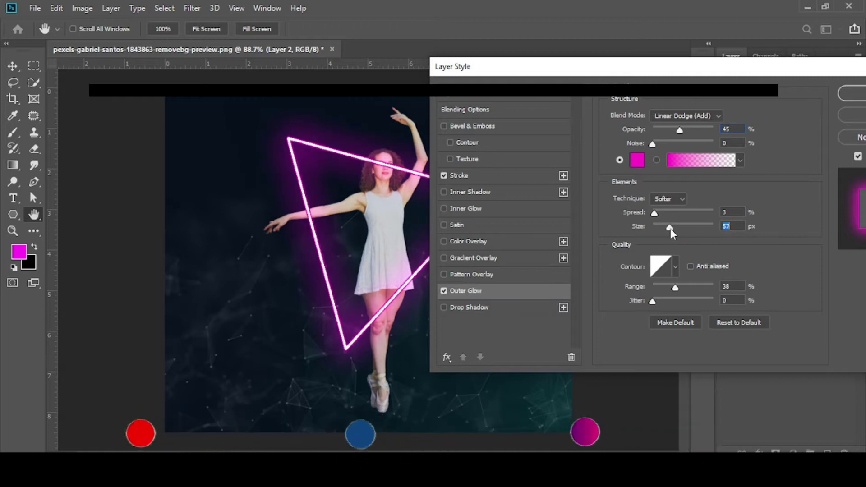
{"action": "left_click", "coordinate": [853, 94]}
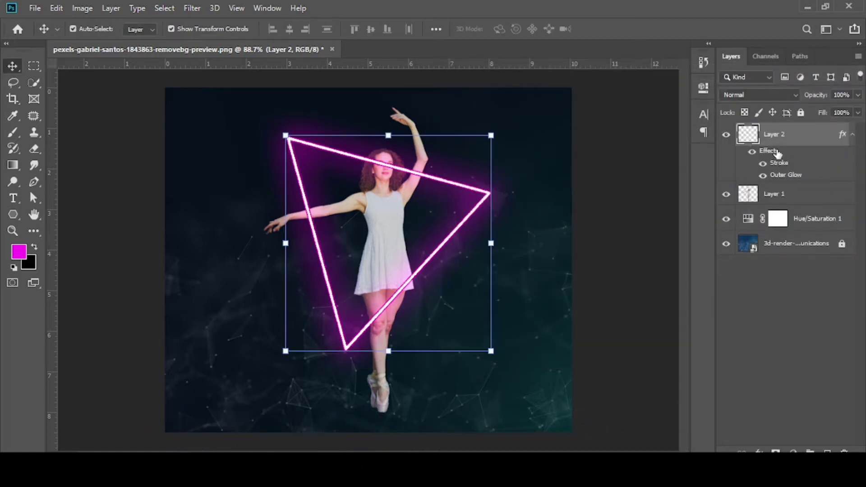
Add a white Inner Glow to the triangle layer with size reduced to about 153 px
{"action": "double_click", "coordinate": [777, 152]}
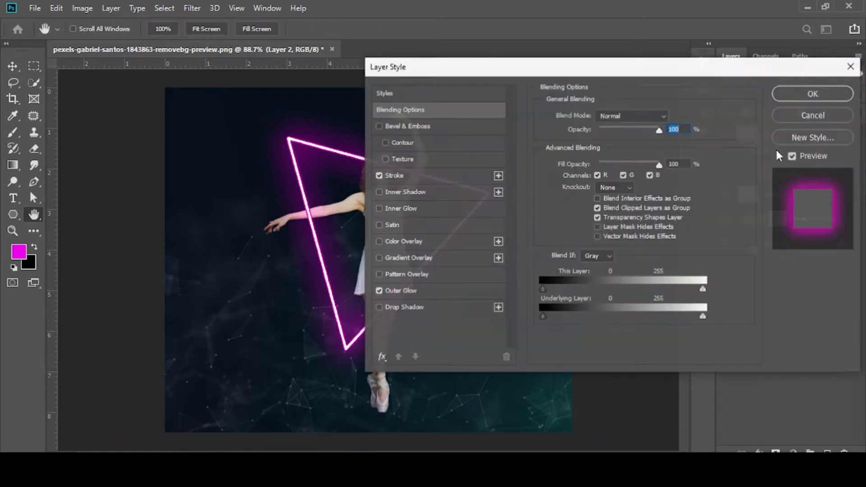
{"action": "left_click", "coordinate": [400, 208]}
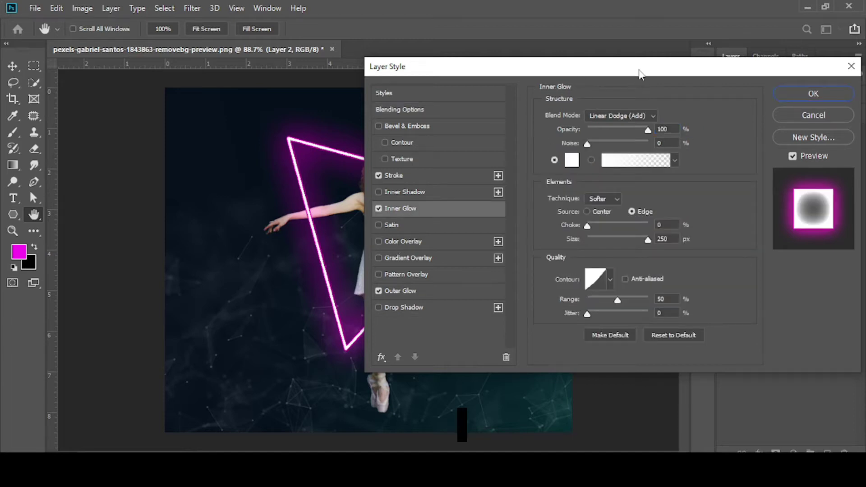
{"action": "left_click_drag", "start_coordinate": [641, 73], "coordinate": [711, 73]}
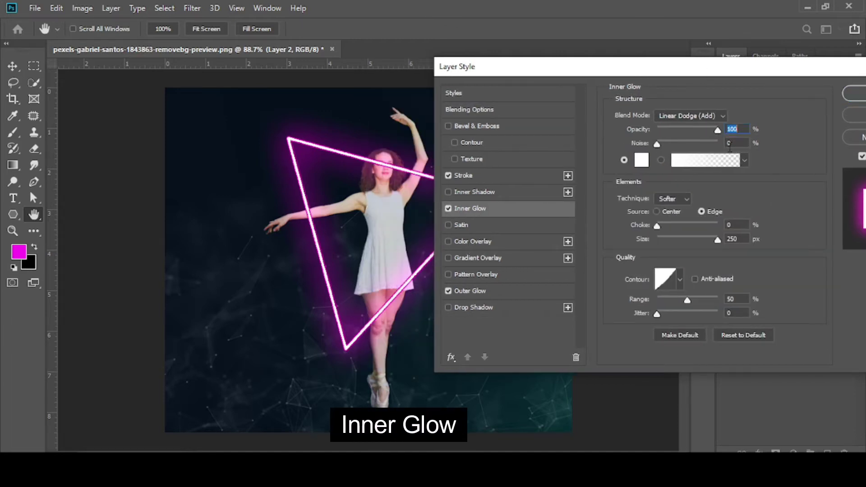
{"action": "left_click_drag", "start_coordinate": [717, 240], "coordinate": [705, 241]}
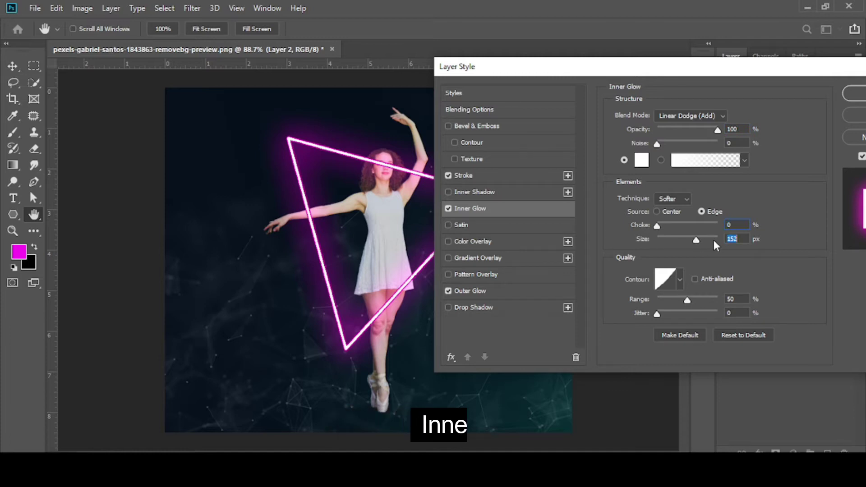
Add a bright magenta Drop Shadow to the triangle and apply the effects
{"action": "left_click", "coordinate": [491, 302]}
{"action": "left_click", "coordinate": [740, 117]}
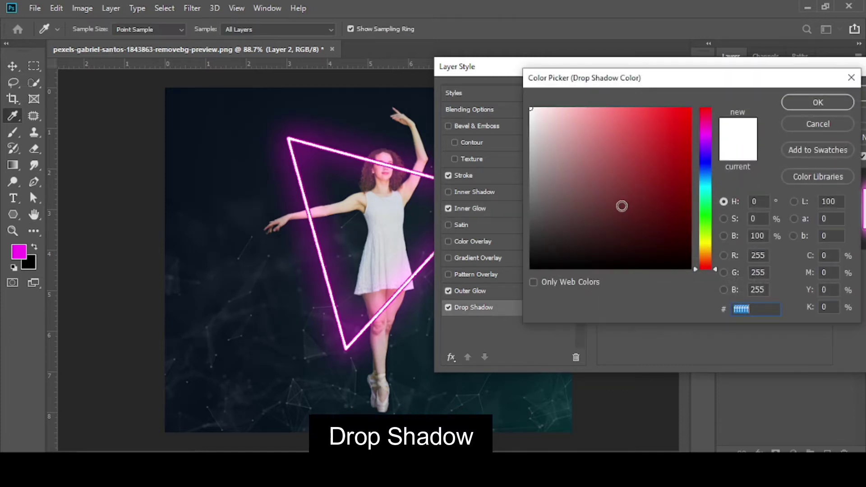
{"action": "left_click", "coordinate": [703, 127]}
{"action": "left_click_drag", "start_coordinate": [678, 116], "coordinate": [693, 108]}
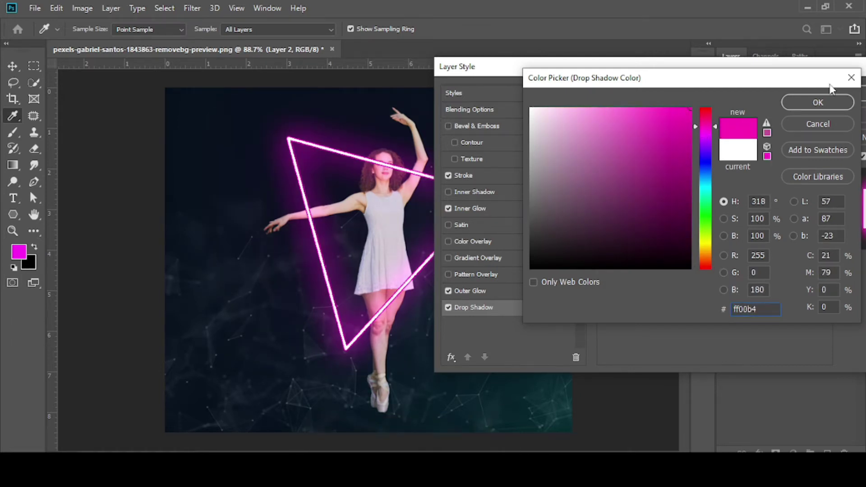
{"action": "left_click", "coordinate": [818, 103]}
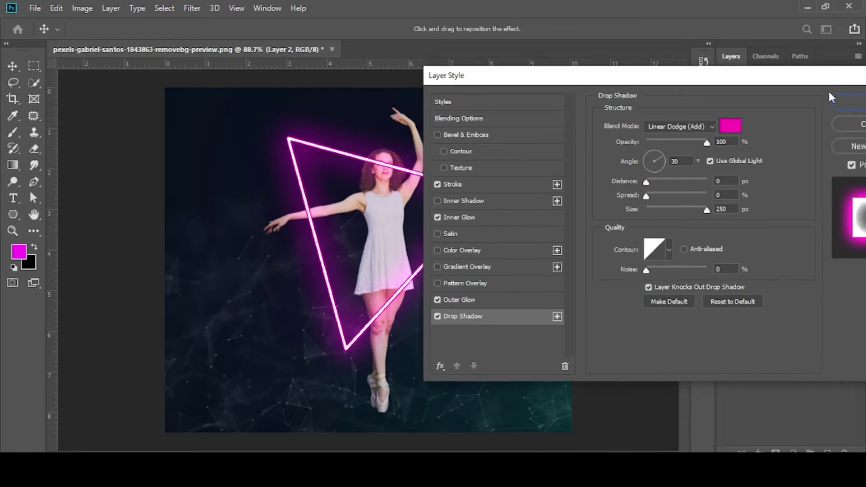
{"action": "left_click", "coordinate": [854, 94]}
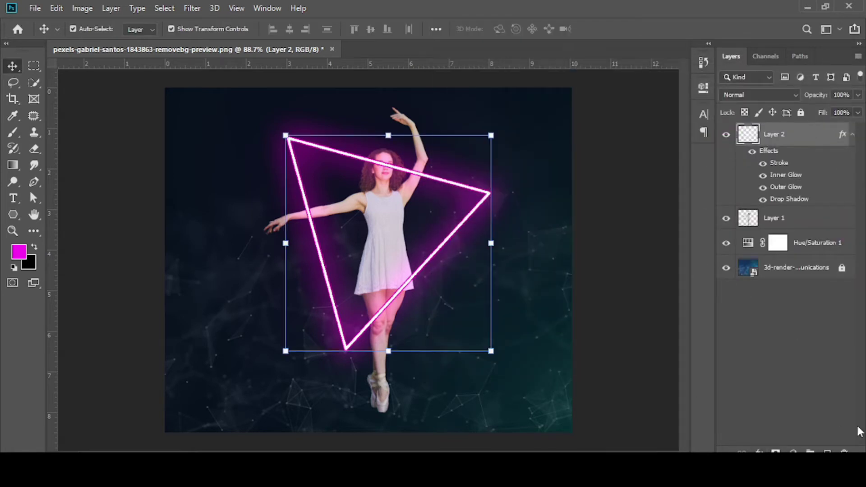
Add empty Layer 3 above the triangle and set a soft 61 px, 0% hardness magenta brush
{"action": "key", "text": "ctrl+shift+alt+n"}
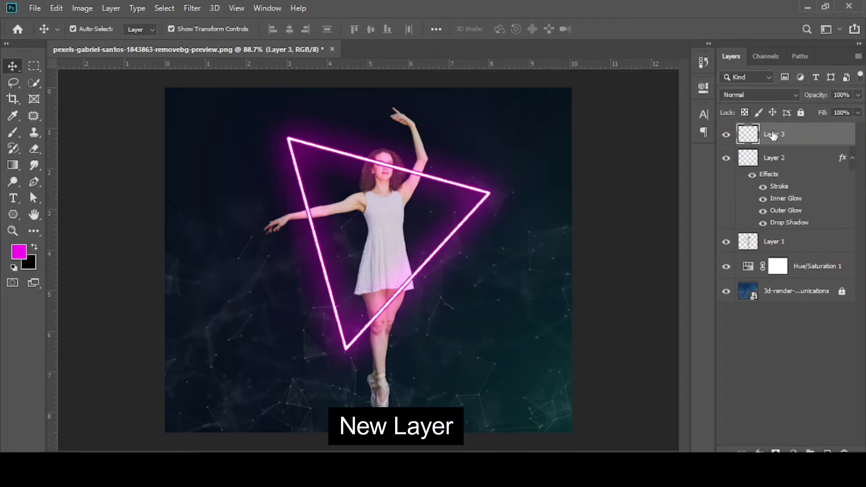
{"action": "left_click", "coordinate": [18, 131]}
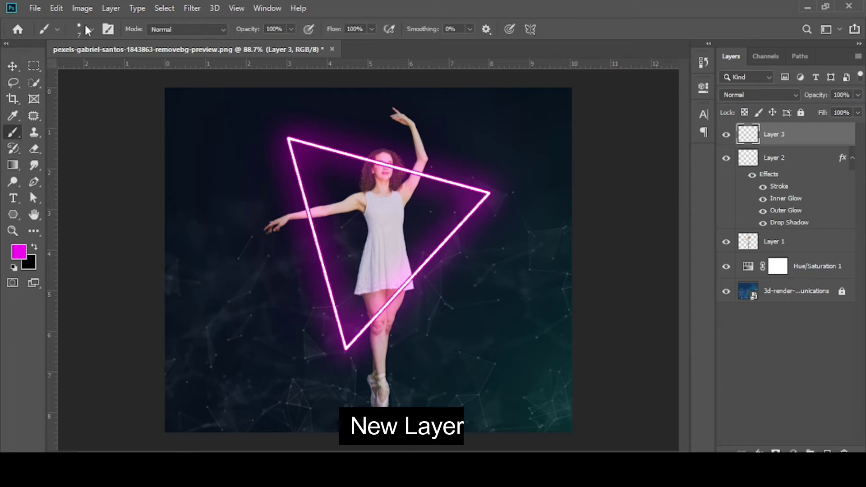
{"action": "left_click", "coordinate": [86, 28]}
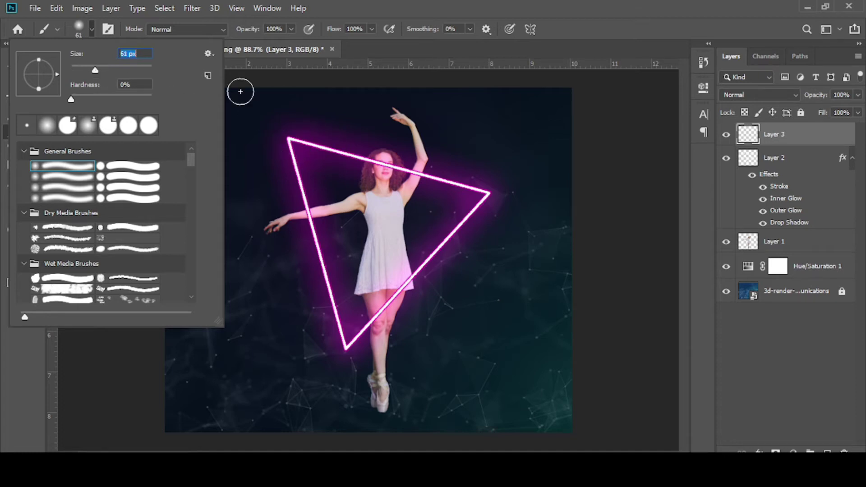
{"action": "left_click", "coordinate": [256, 75]}
{"action": "left_click", "coordinate": [203, 187]}
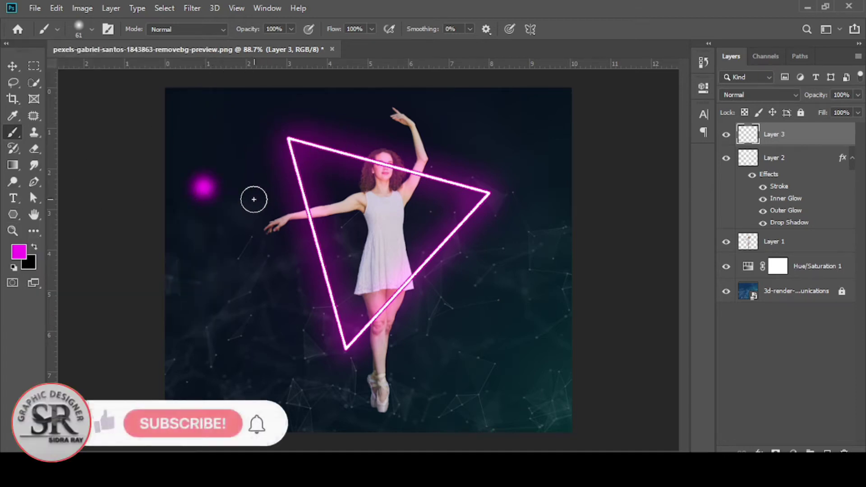
{"action": "key", "text": "ctrl+z"}
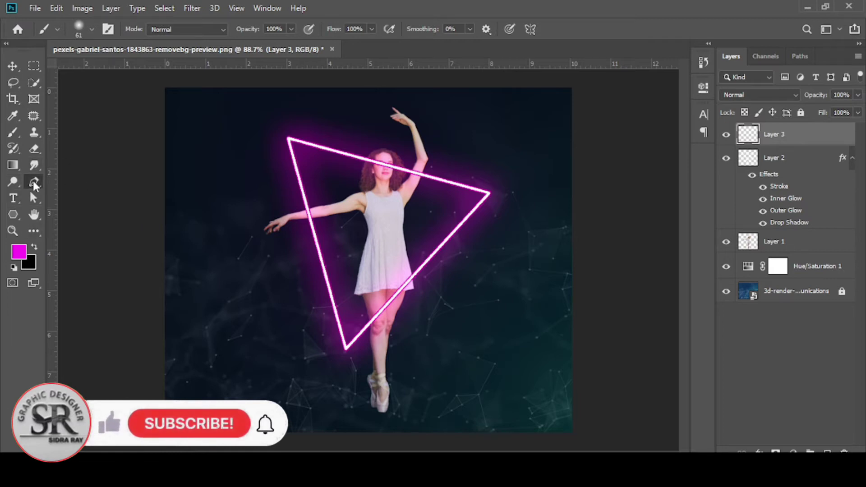
{"action": "left_click", "coordinate": [34, 182]}
{"action": "scroll", "coordinate": [290, 135], "scroll_direction": "up", "scroll_amount": 1}
{"action": "scroll", "coordinate": [282, 130], "scroll_direction": "up", "scroll_amount": 1}
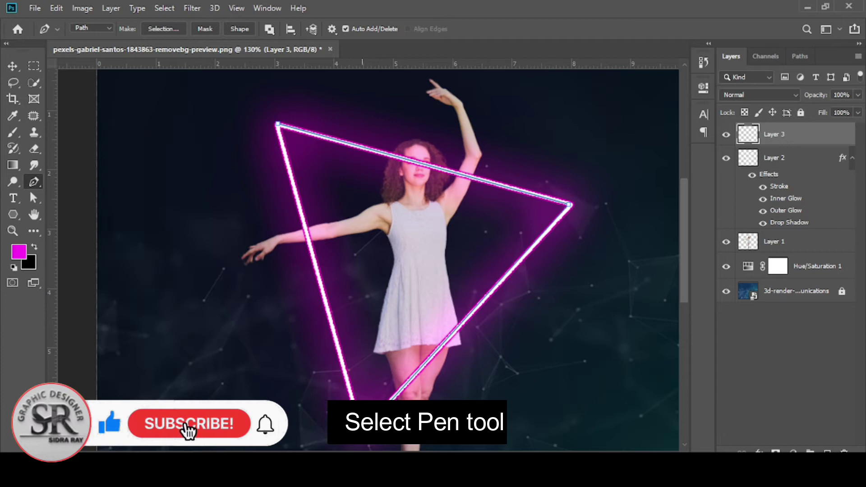
Stroke the triangle path onto Layer 3 with the soft magenta brush
{"action": "right_click", "coordinate": [564, 214]}
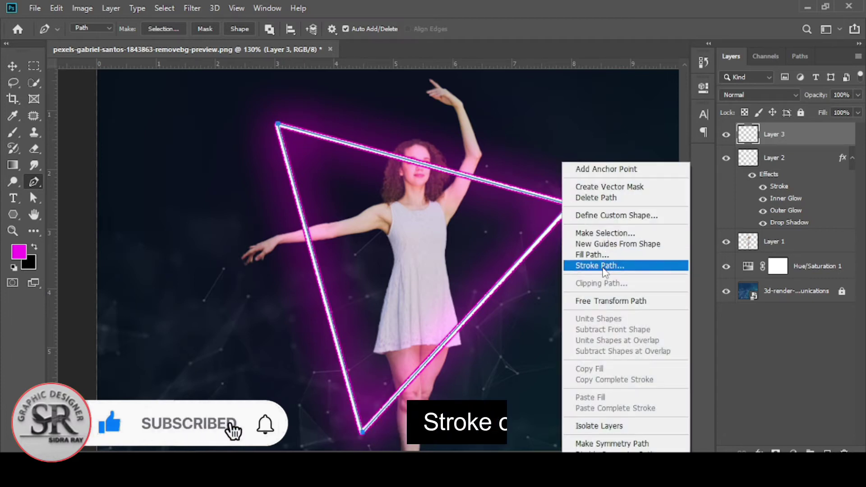
{"action": "left_click", "coordinate": [600, 266]}
{"action": "left_click", "coordinate": [509, 141]}
{"action": "scroll", "coordinate": [577, 192], "scroll_direction": "down", "scroll_amount": 2}
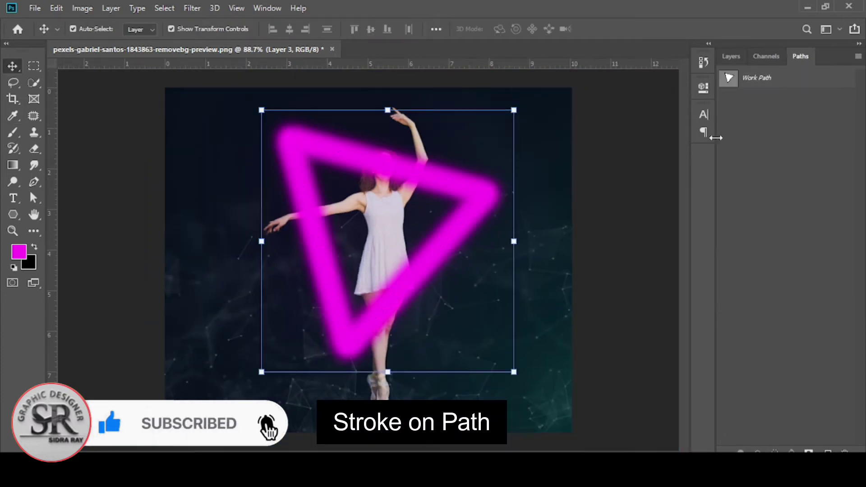
{"action": "left_click", "coordinate": [731, 56]}
Set Layer 3 to Linear Dodge (Add) blend mode with 11% fill
{"action": "left_click", "coordinate": [757, 94]}
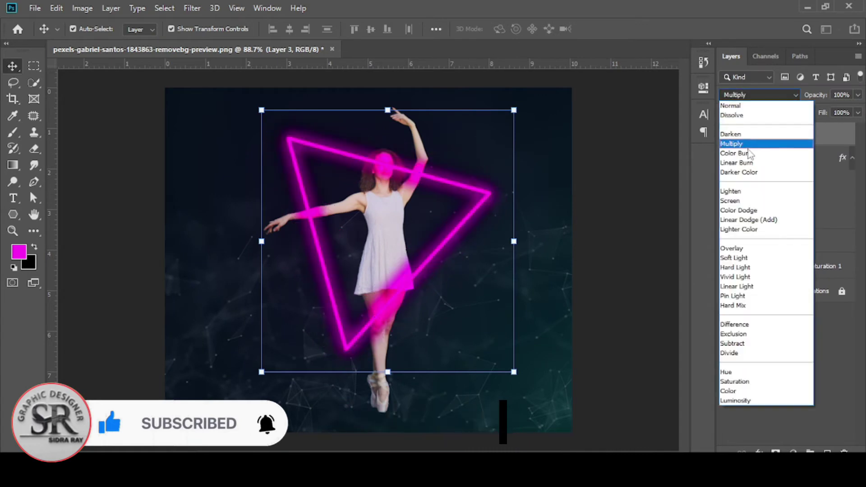
{"action": "left_click", "coordinate": [755, 220]}
{"action": "left_click", "coordinate": [858, 112]}
{"action": "left_click_drag", "start_coordinate": [855, 127], "coordinate": [804, 128]}
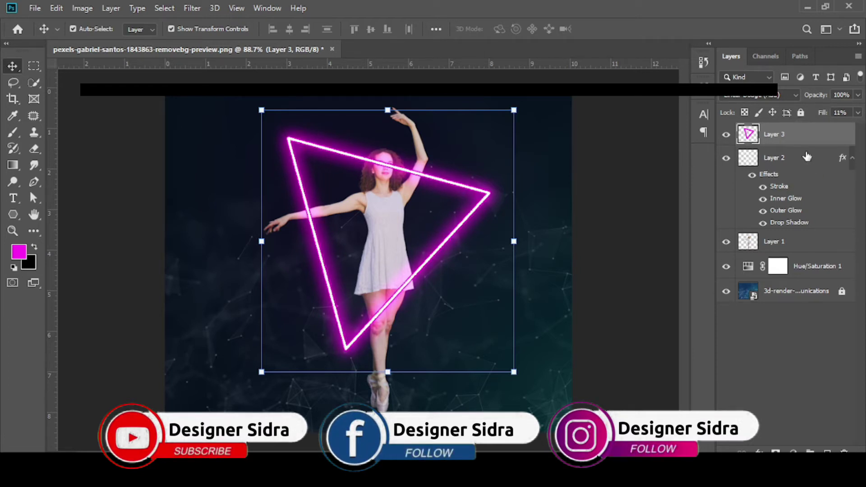
{"action": "left_click", "coordinate": [763, 244]}
{"action": "left_click", "coordinate": [763, 244], "text": "ctrl"}
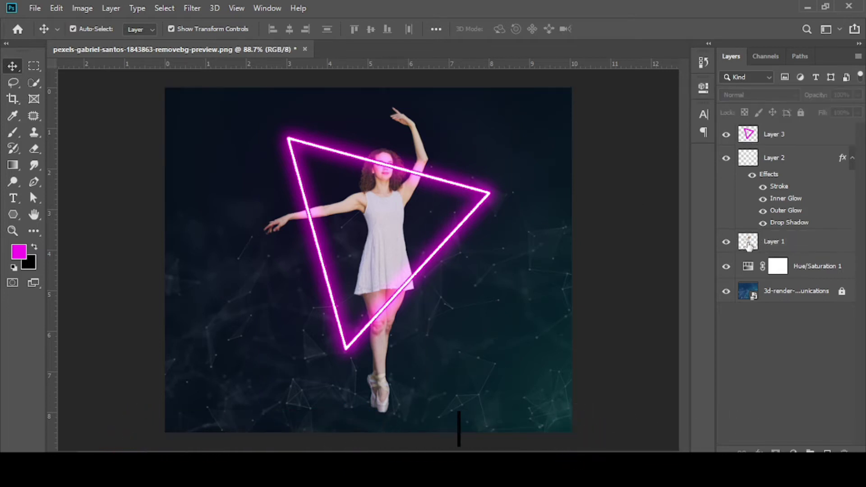
Load the dancer's outline as a selection and group Layer 3 and Layer 2 into Group 1
{"action": "left_click", "coordinate": [748, 246], "text": "ctrl"}
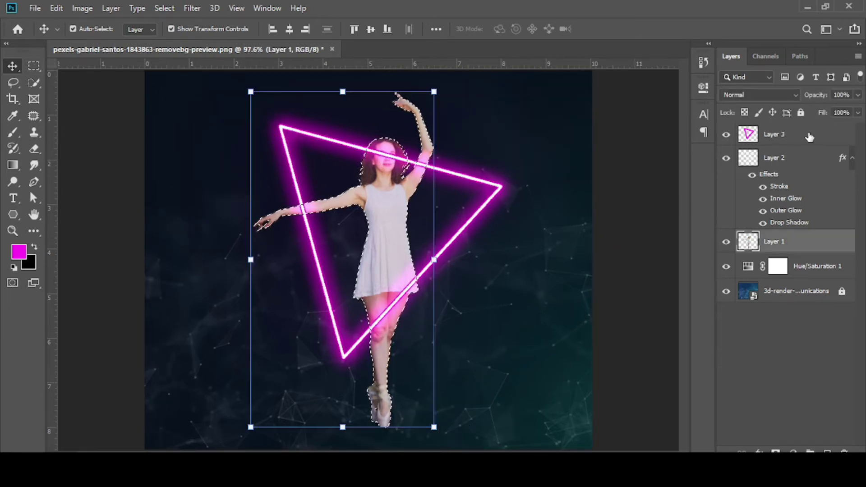
{"action": "left_click", "coordinate": [808, 136]}
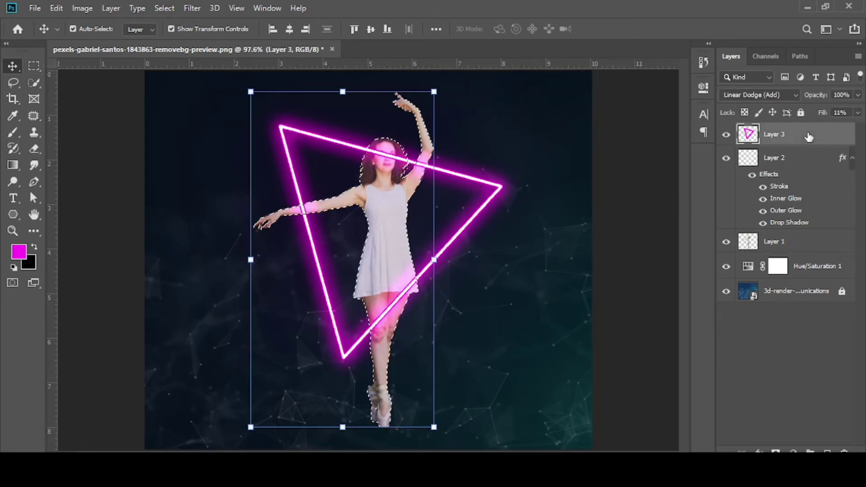
{"action": "left_click", "coordinate": [789, 161], "text": "shift"}
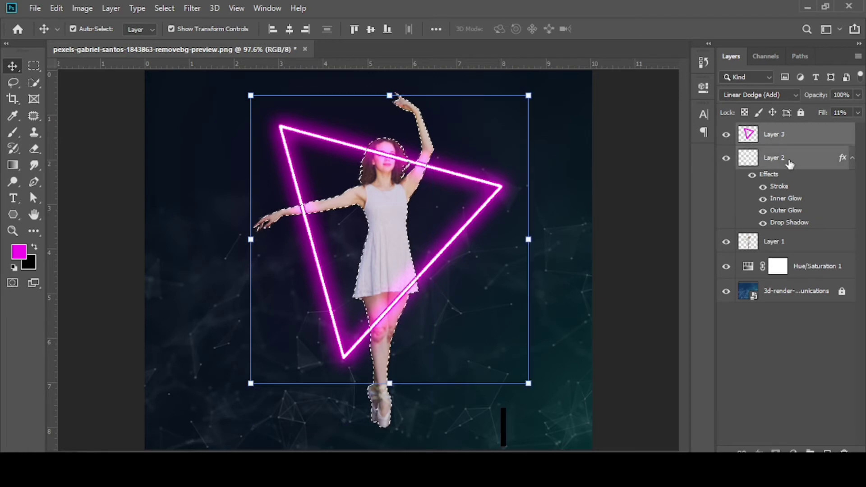
{"action": "left_click_drag", "start_coordinate": [789, 163], "coordinate": [811, 451]}
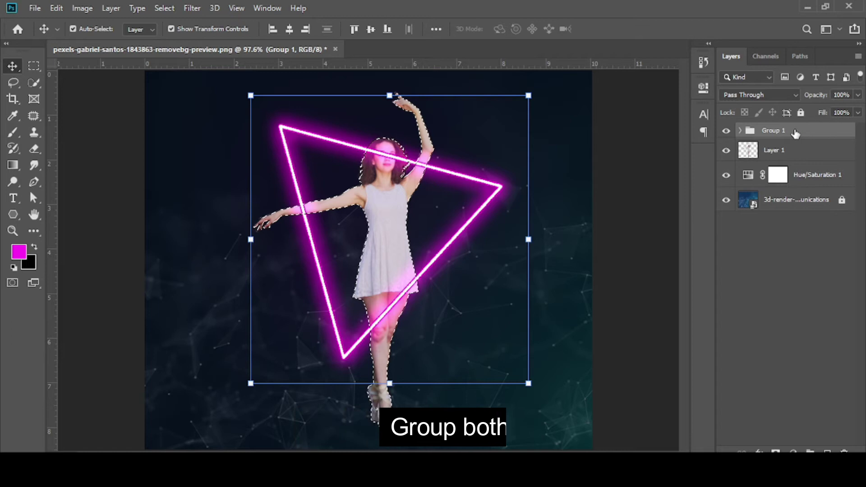
Mask Group 1 with the dancer selection and invert the mask
{"action": "left_click", "coordinate": [775, 451]}
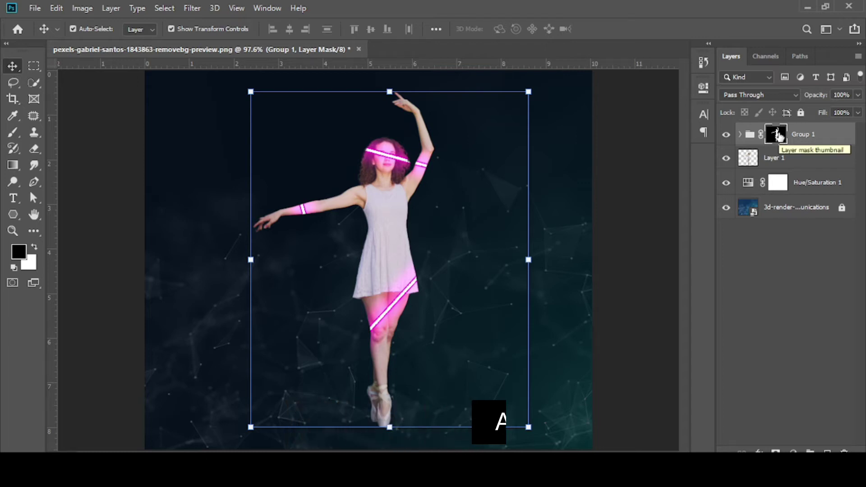
{"action": "key", "text": "ctrl+i"}
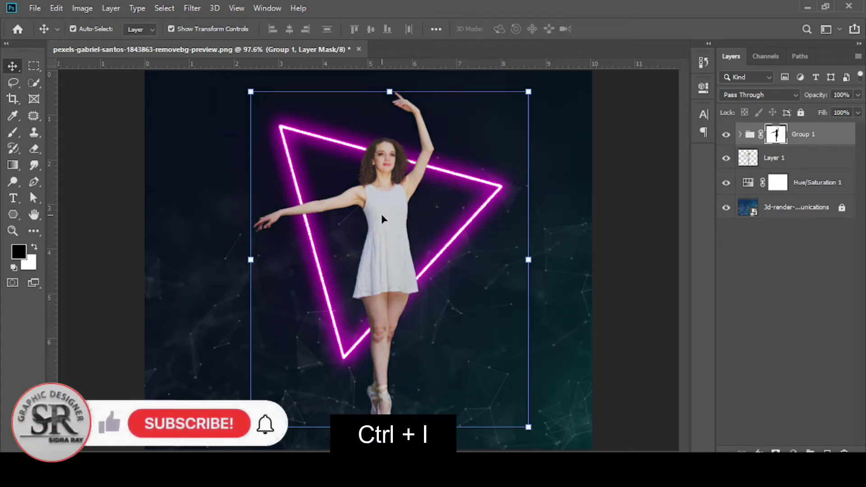
{"action": "left_click", "coordinate": [489, 186]}
Paint white on Group 1's layer mask where the triangle crosses the leg and both arms
{"action": "left_click", "coordinate": [779, 154]}
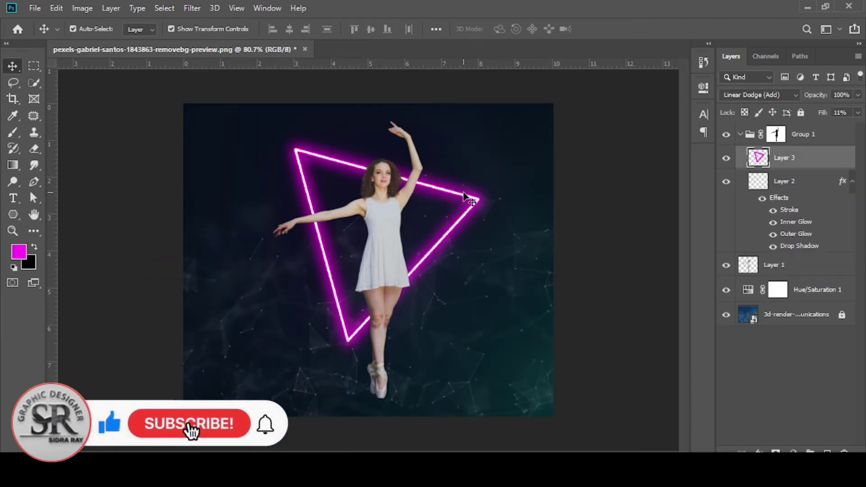
{"action": "left_click", "coordinate": [750, 135]}
{"action": "left_click", "coordinate": [775, 134]}
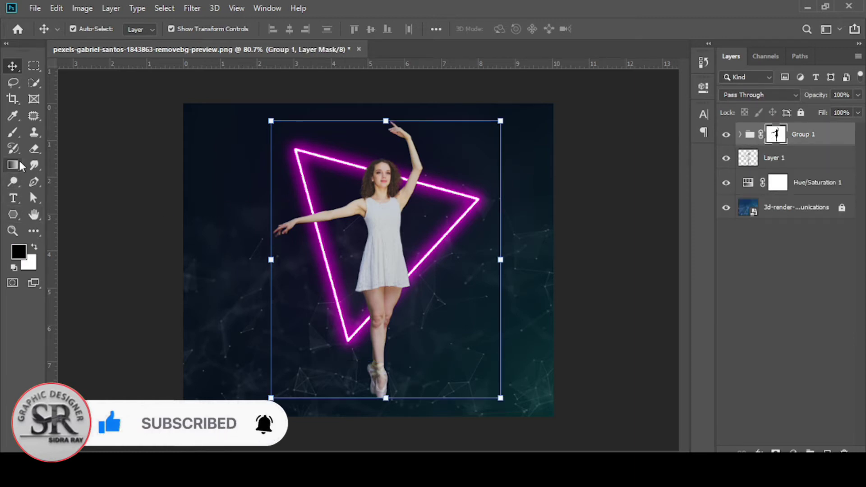
{"action": "left_click", "coordinate": [13, 132]}
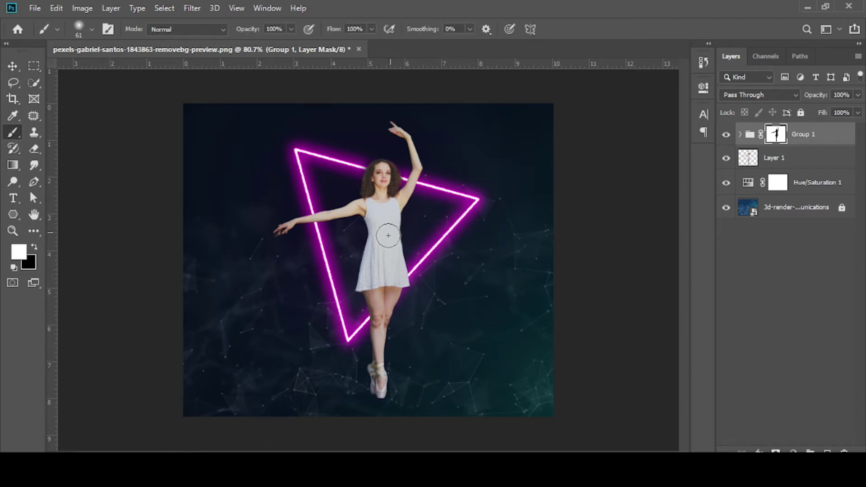
{"action": "left_click_drag", "start_coordinate": [398, 279], "coordinate": [393, 290]}
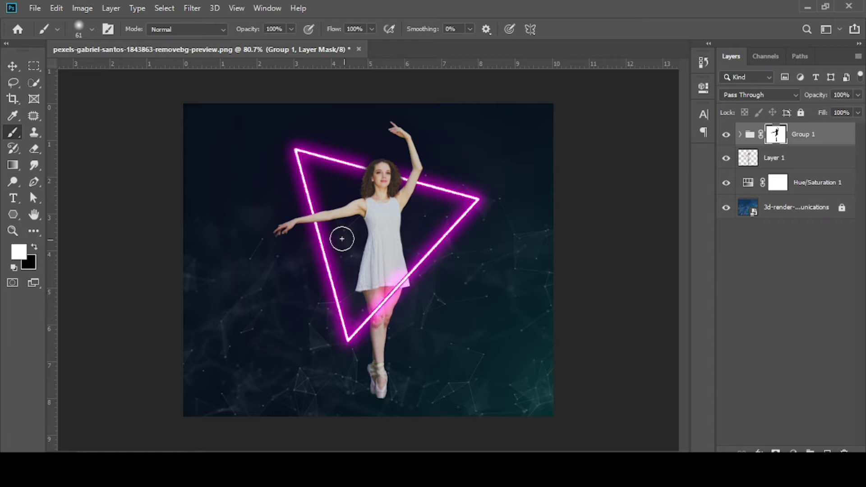
{"action": "left_click_drag", "start_coordinate": [342, 239], "coordinate": [311, 212]}
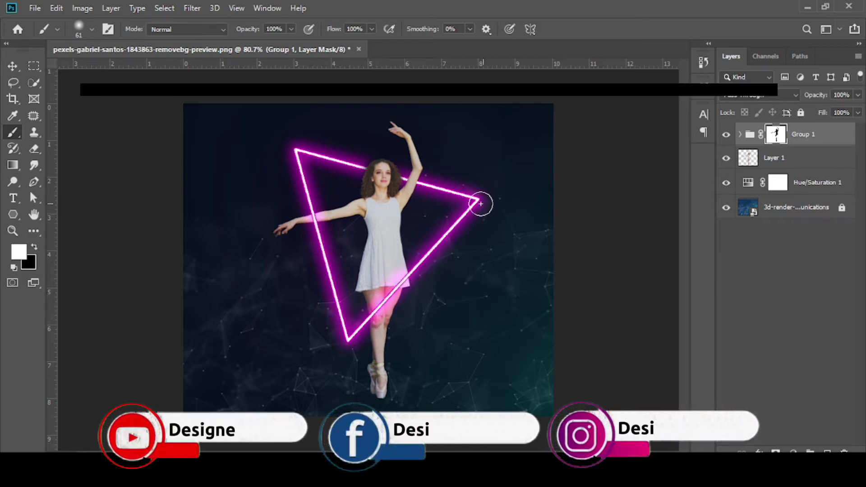
{"action": "mouse_move", "coordinate": [422, 183]}
{"action": "left_mouse_down"}
{"action": "mouse_move", "coordinate": [409, 174]}
{"action": "mouse_move", "coordinate": [422, 183]}
{"action": "mouse_move", "coordinate": [414, 182]}
{"action": "left_mouse_up"}
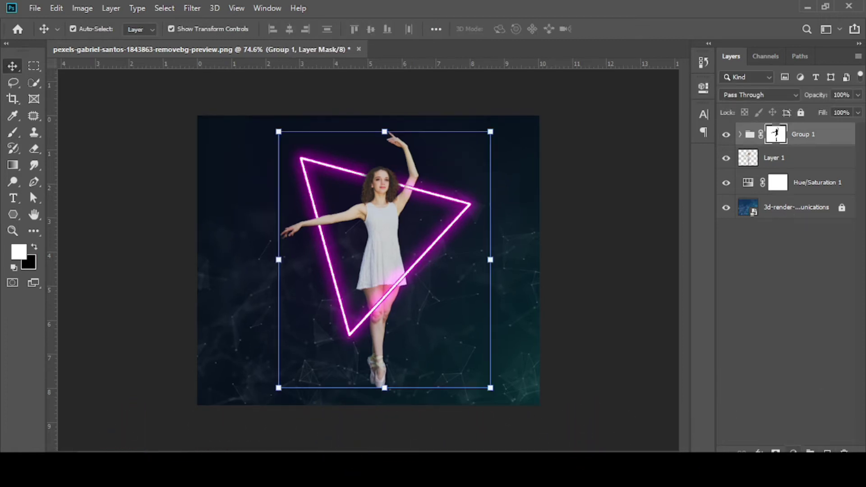
Add a colorized Hue/Saturation layer at Hue 329, Saturation 100, Lightness +2
{"action": "left_click", "coordinate": [792, 452]}
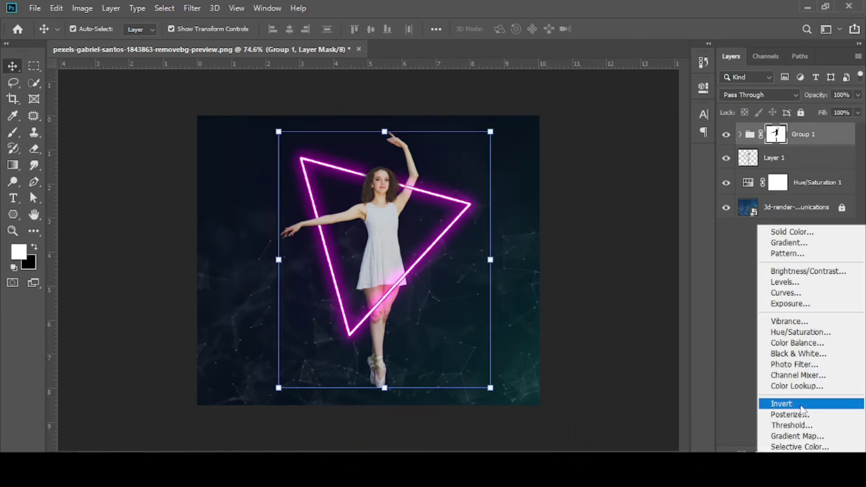
{"action": "left_click", "coordinate": [806, 334]}
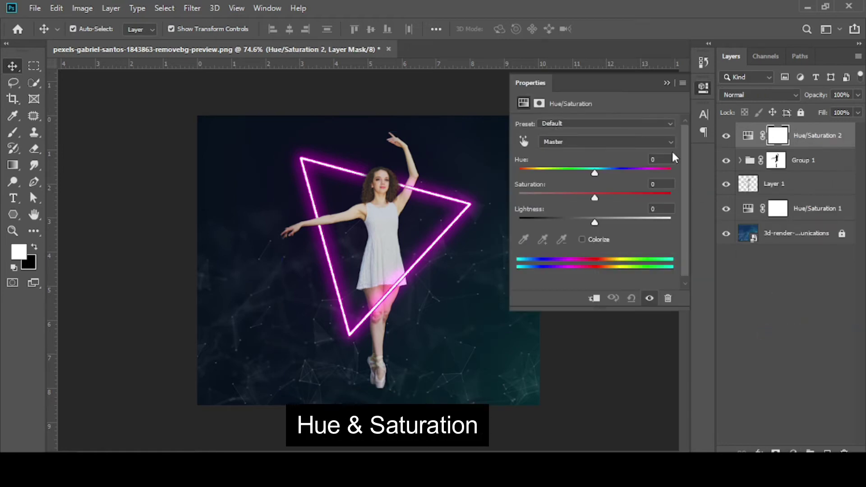
{"action": "left_click", "coordinate": [604, 123]}
{"action": "left_click", "coordinate": [568, 246]}
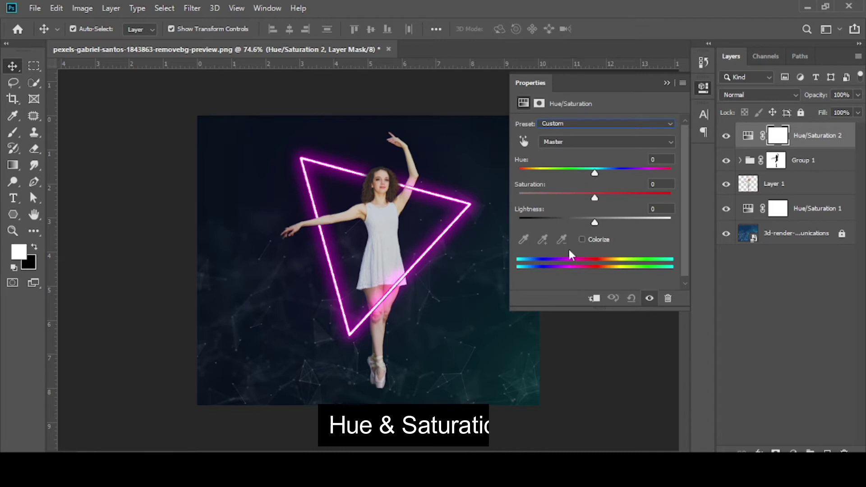
{"action": "left_click", "coordinate": [583, 240]}
{"action": "left_click_drag", "start_coordinate": [518, 173], "coordinate": [657, 174]}
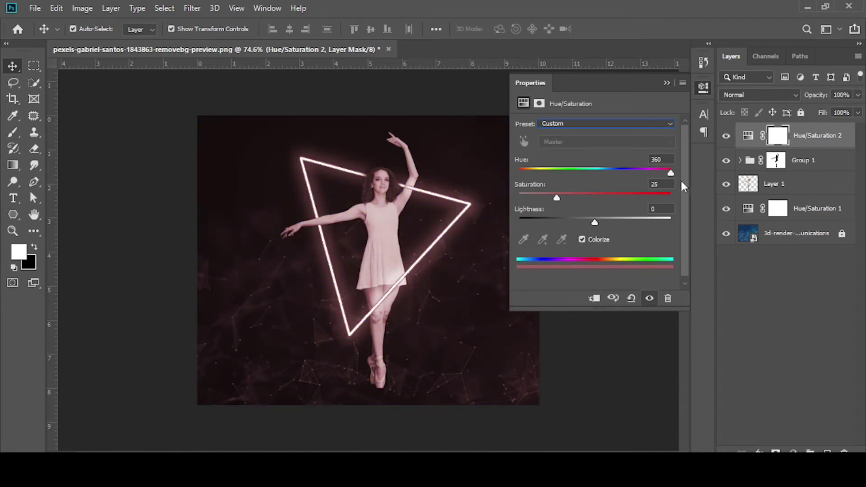
{"action": "mouse_move", "coordinate": [556, 197]}
{"action": "left_mouse_down"}
{"action": "mouse_move", "coordinate": [670, 199]}
{"action": "mouse_move", "coordinate": [667, 174]}
{"action": "mouse_move", "coordinate": [657, 175]}
{"action": "mouse_move", "coordinate": [686, 196]}
{"action": "left_mouse_up"}
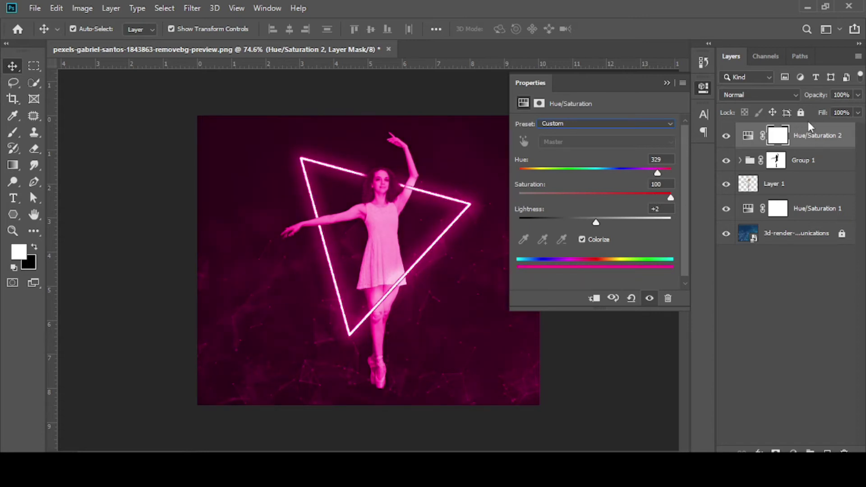
Split Hue/Saturation 2's black This Layer Blend If slider to 63 and set opacity to 52%
{"action": "key", "text": "h"}
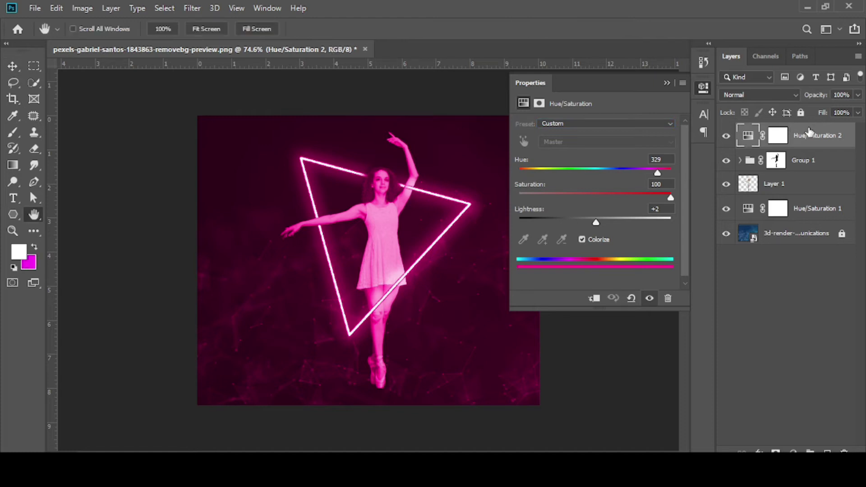
{"action": "double_click", "coordinate": [809, 132]}
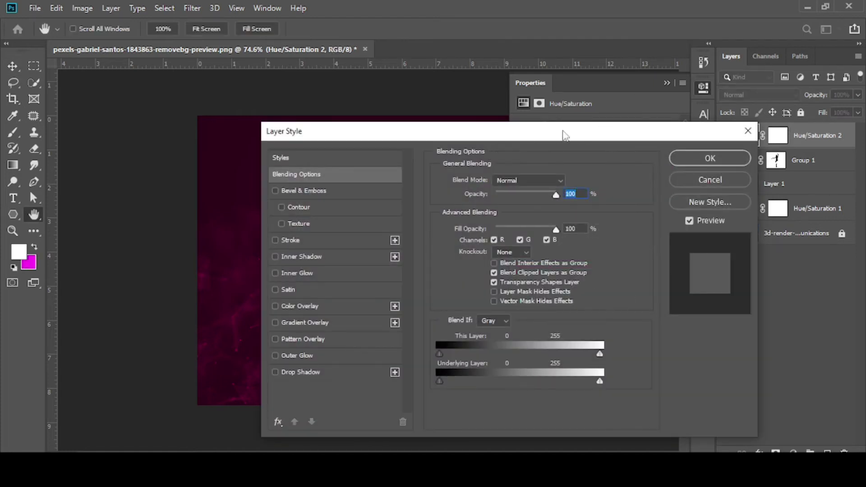
{"action": "left_click_drag", "start_coordinate": [563, 134], "coordinate": [746, 67]}
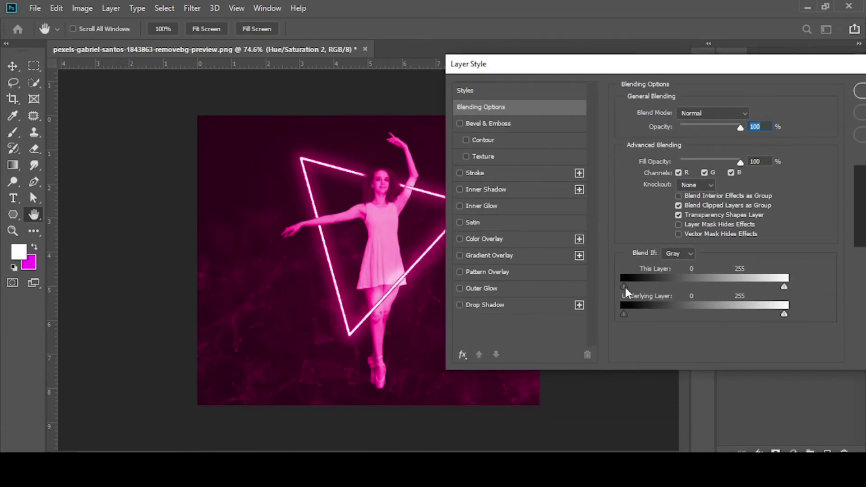
{"action": "left_click_drag", "start_coordinate": [624, 288], "coordinate": [688, 288]}
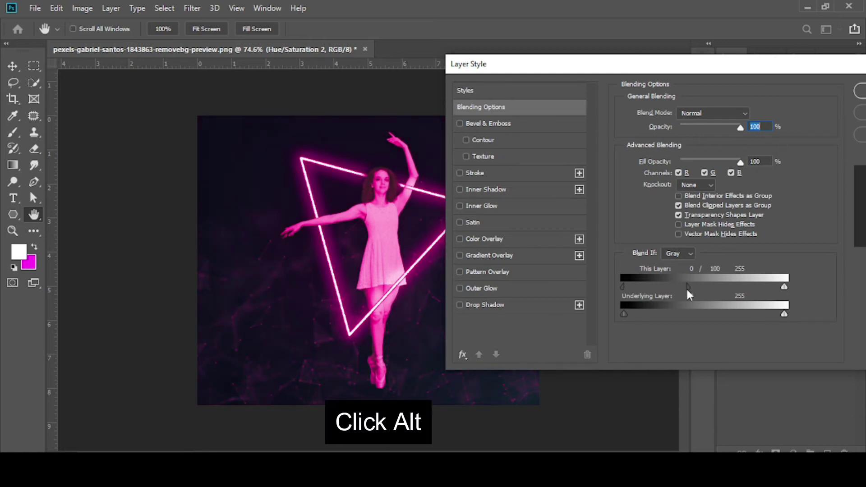
{"action": "left_click_drag", "start_coordinate": [700, 289], "coordinate": [686, 284]}
{"action": "left_click_drag", "start_coordinate": [739, 134], "coordinate": [716, 135]}
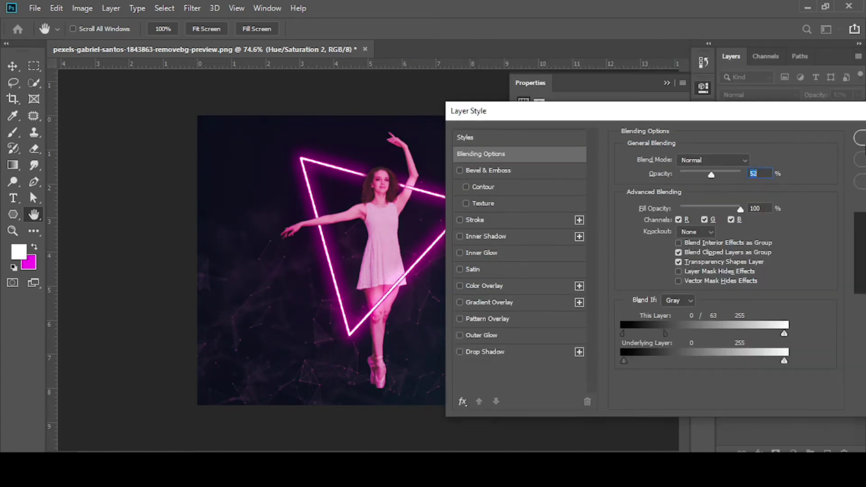
{"action": "left_click", "coordinate": [862, 138]}
{"action": "left_click", "coordinate": [666, 83]}
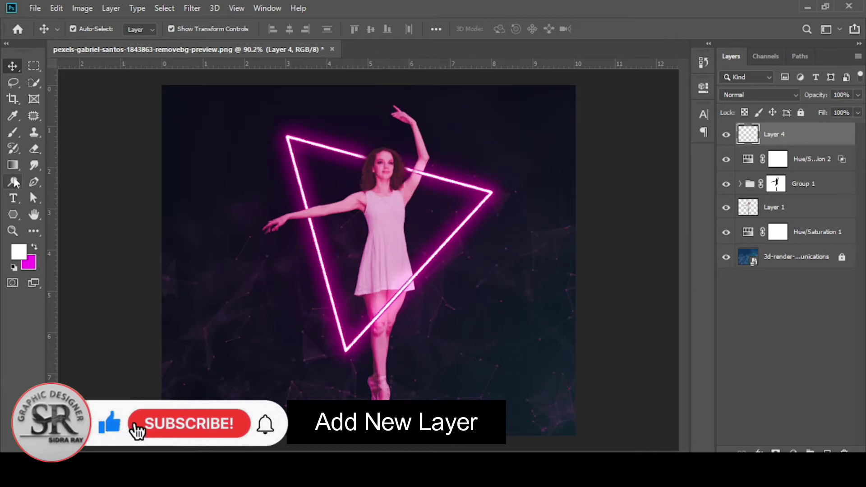
Paint magenta glow dabs with a 36 px soft brush near the hair and arm
{"action": "left_click", "coordinate": [12, 134]}
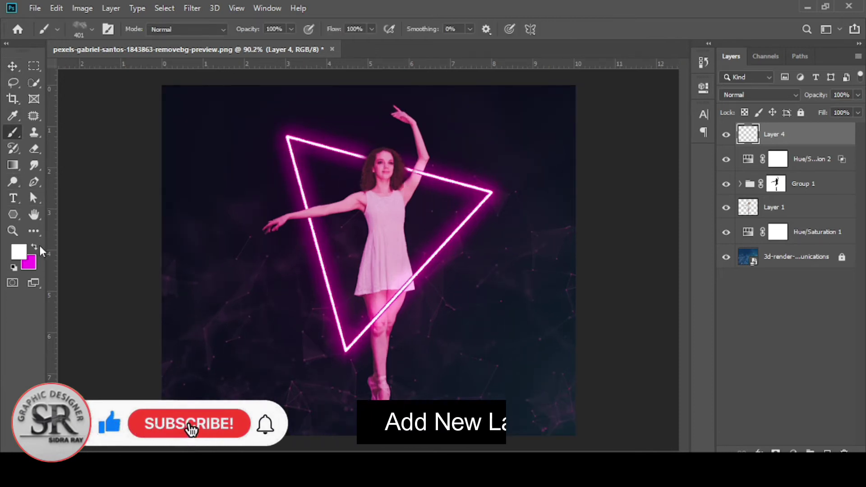
{"action": "left_click", "coordinate": [35, 248]}
{"action": "left_click", "coordinate": [91, 29]}
{"action": "left_click", "coordinate": [63, 165]}
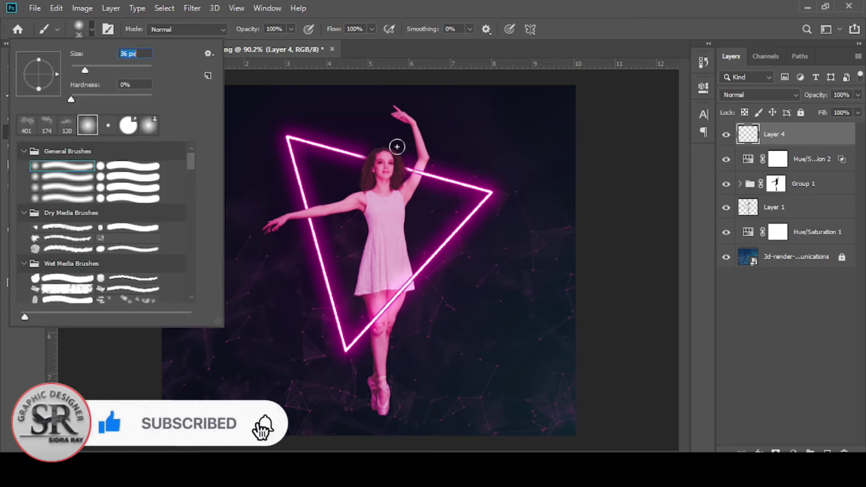
{"action": "left_click", "coordinate": [365, 156]}
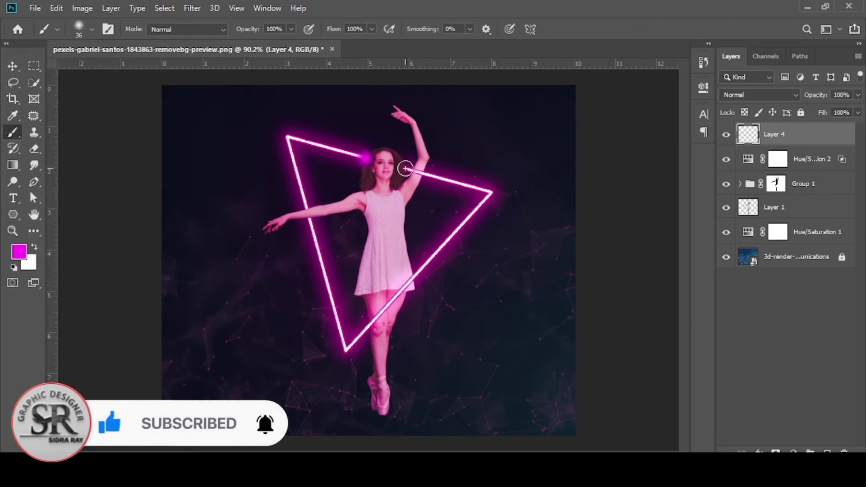
{"action": "left_click", "coordinate": [306, 207]}
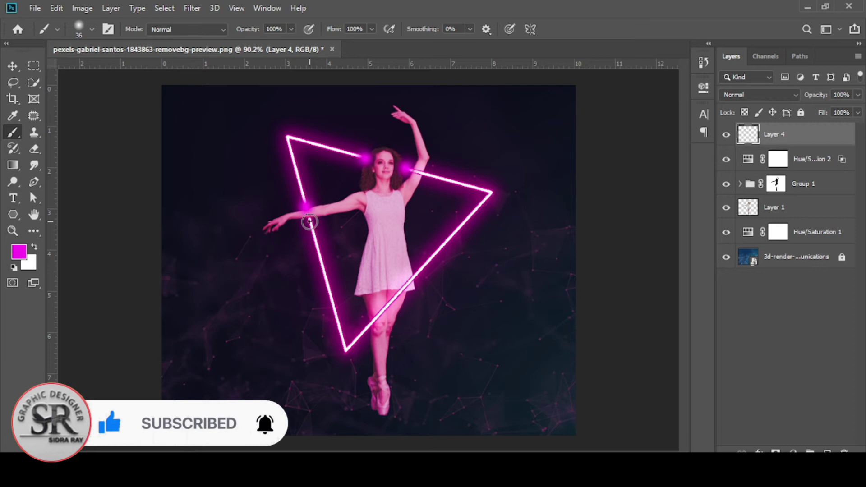
Set Layer 4 to Linear Dodge (Add) at 54% opacity and select the 3d-render background layer
{"action": "left_click", "coordinate": [760, 95]}
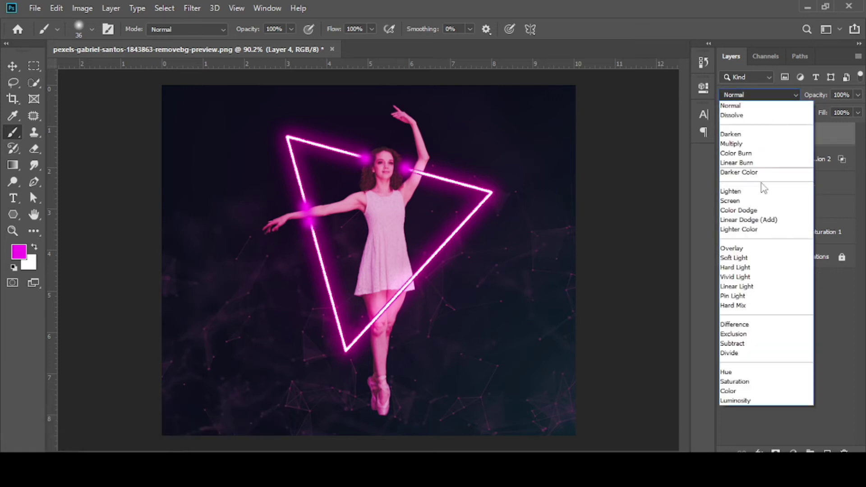
{"action": "left_click", "coordinate": [760, 222]}
{"action": "left_click", "coordinate": [858, 94]}
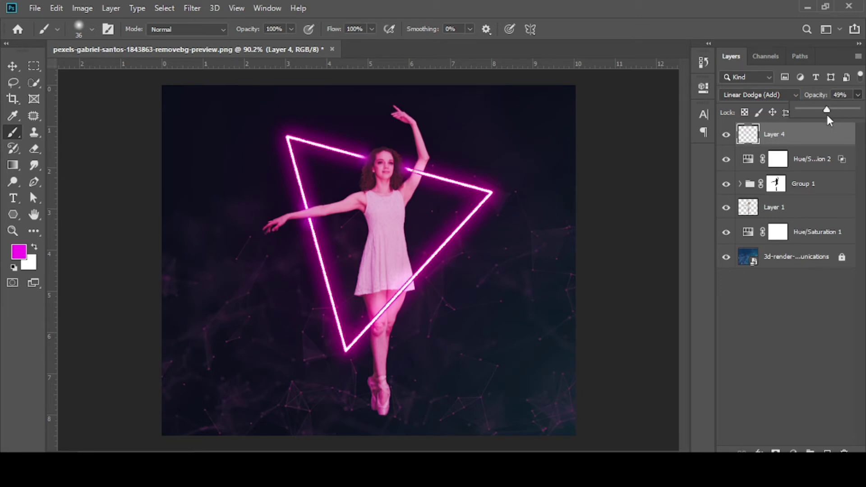
{"action": "left_click", "coordinate": [11, 67]}
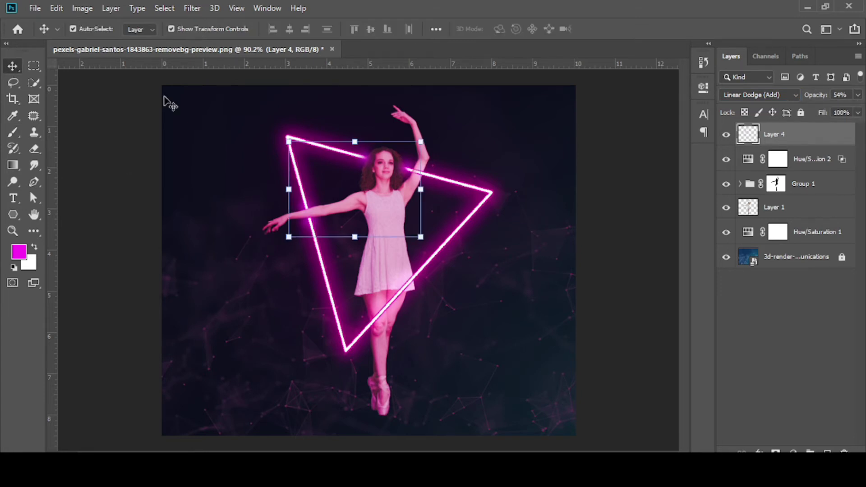
{"action": "left_click", "coordinate": [811, 268]}
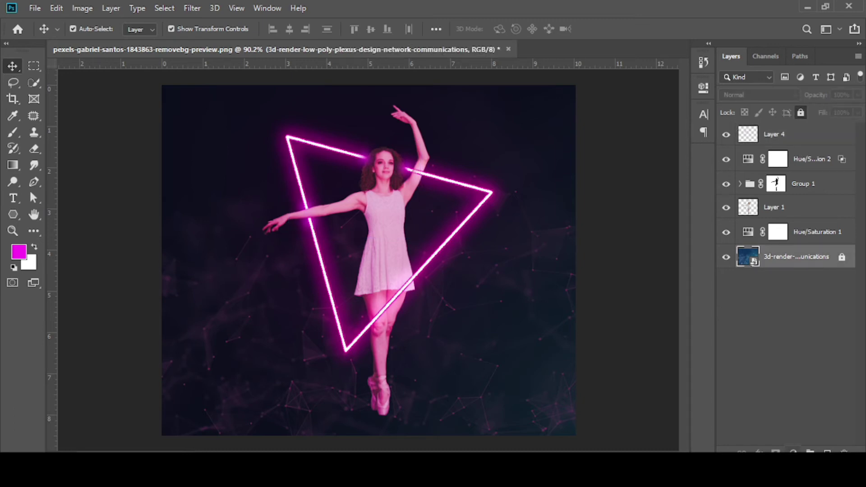
Add a new layer above the background and choose a sized brush from 20 Fog Brushes
{"action": "left_click", "coordinate": [827, 451]}
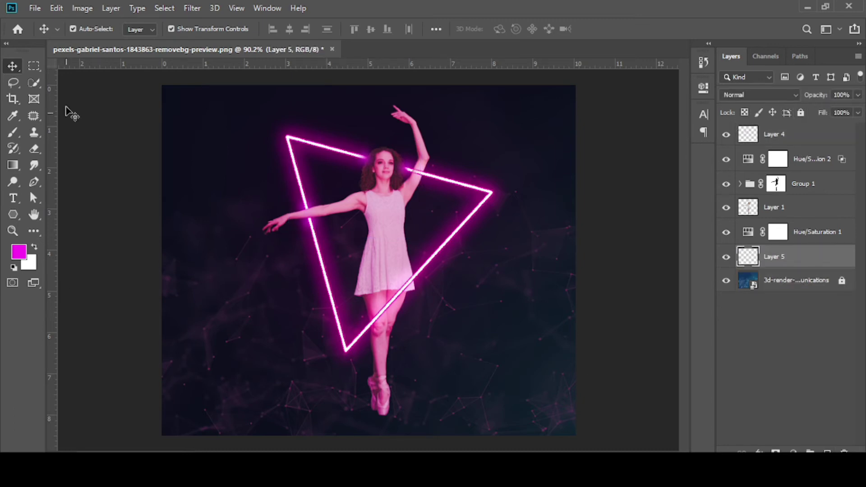
{"action": "key", "text": "b"}
{"action": "left_click", "coordinate": [79, 28]}
{"action": "scroll", "coordinate": [80, 231], "scroll_direction": "down", "scroll_amount": 3}
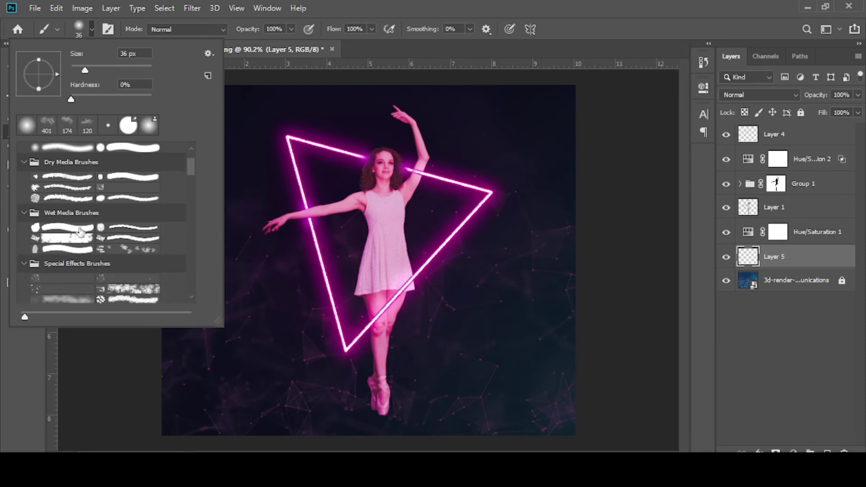
{"action": "left_click_drag", "start_coordinate": [197, 194], "coordinate": [193, 253]}
{"action": "left_click", "coordinate": [96, 243]}
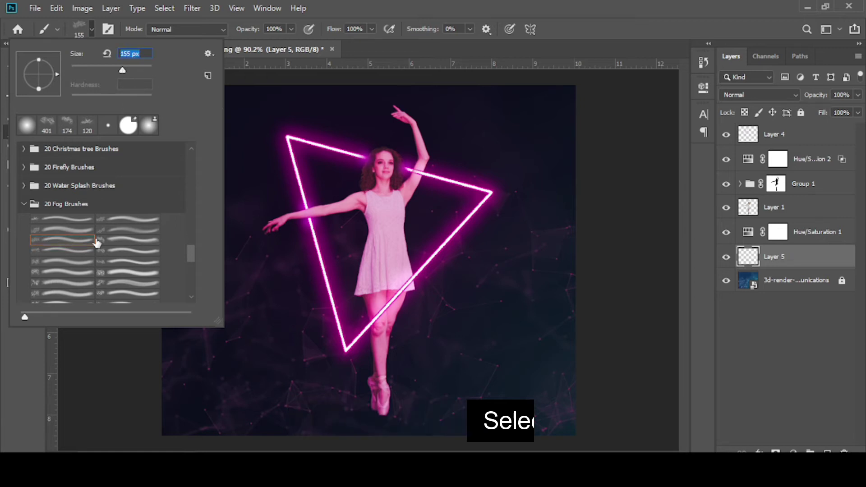
{"action": "left_click", "coordinate": [128, 239]}
{"action": "left_click_drag", "start_coordinate": [123, 70], "coordinate": [134, 67]}
Paint magenta fog at the lower left, upper left and upper right, with brush flow at 37%
{"action": "left_click", "coordinate": [275, 334]}
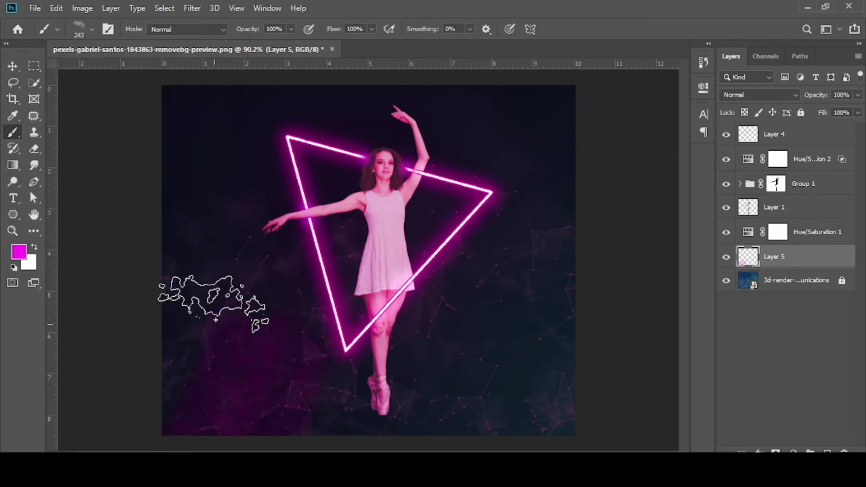
{"action": "left_click", "coordinate": [225, 187]}
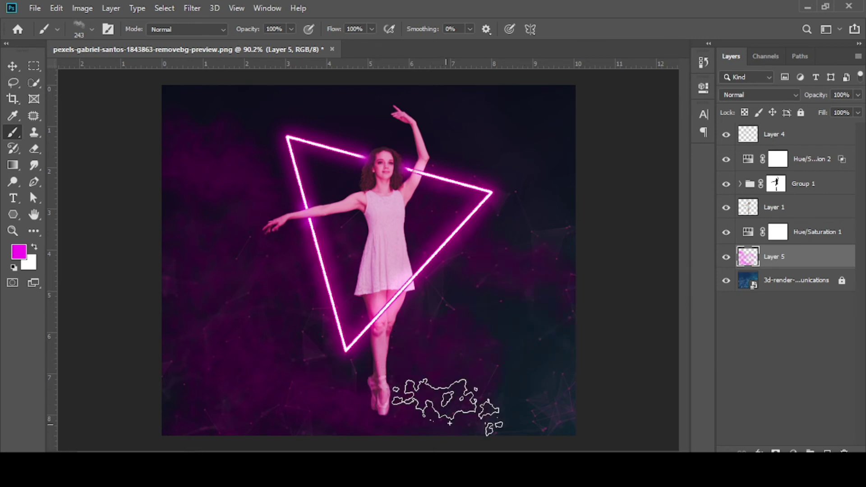
{"action": "left_click_drag", "start_coordinate": [551, 140], "coordinate": [429, 137]}
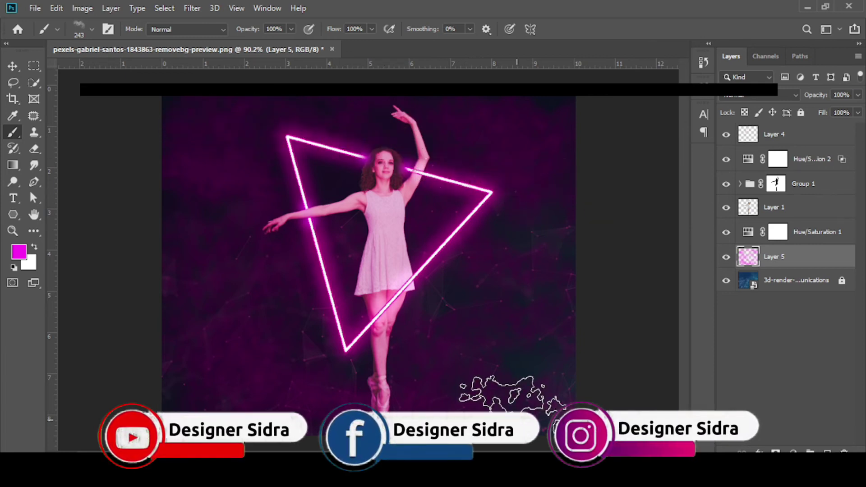
{"action": "key", "text": "alt+shift+p"}
{"action": "key", "text": "3"}
{"action": "key", "text": "7"}
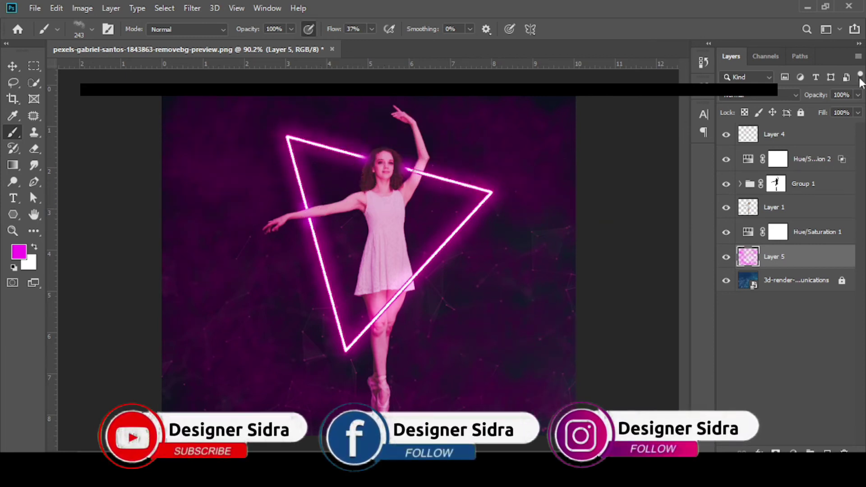
Lower the fog layer's opacity to 53%, keeping Normal blending
{"action": "left_click", "coordinate": [858, 95]}
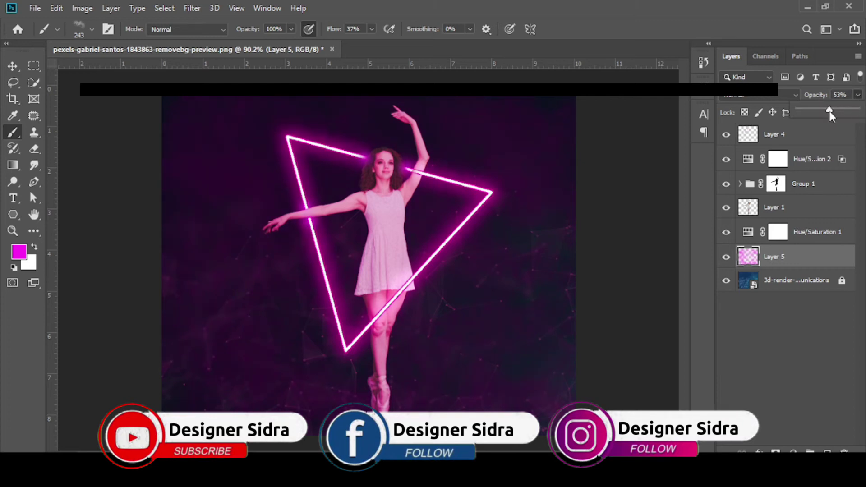
{"action": "key", "text": "Return"}
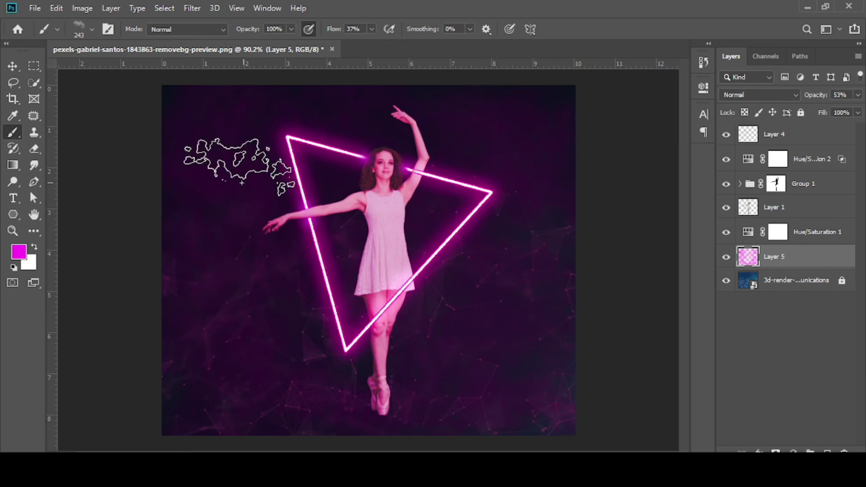
{"action": "left_click", "coordinate": [778, 95]}
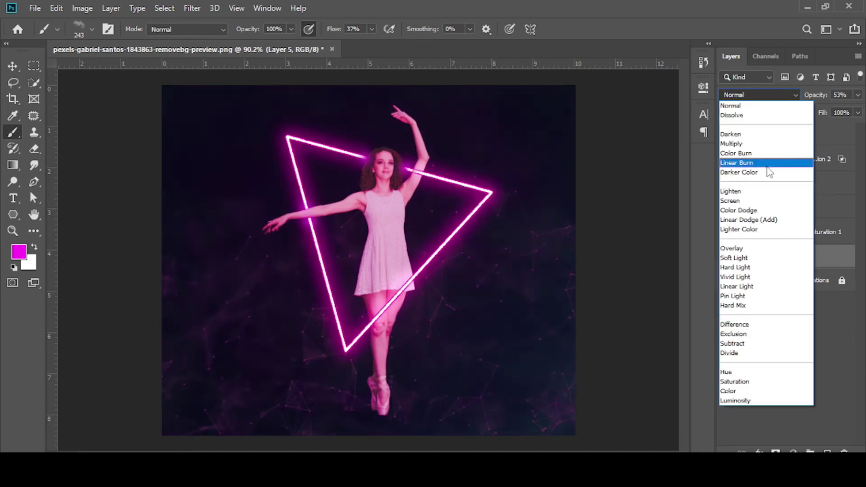
{"action": "left_click", "coordinate": [748, 305]}
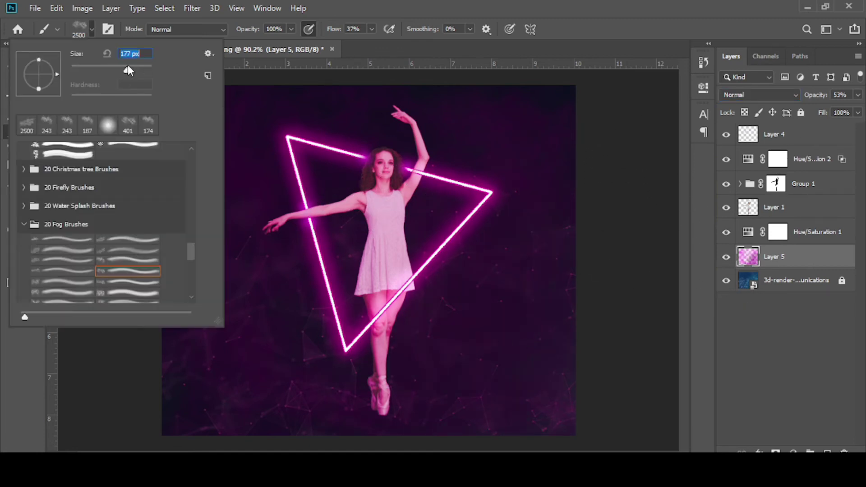
Set a purple foreground colour and add a new empty Layer 6
{"action": "key", "text": "Return"}
{"action": "left_click", "coordinate": [18, 251]}
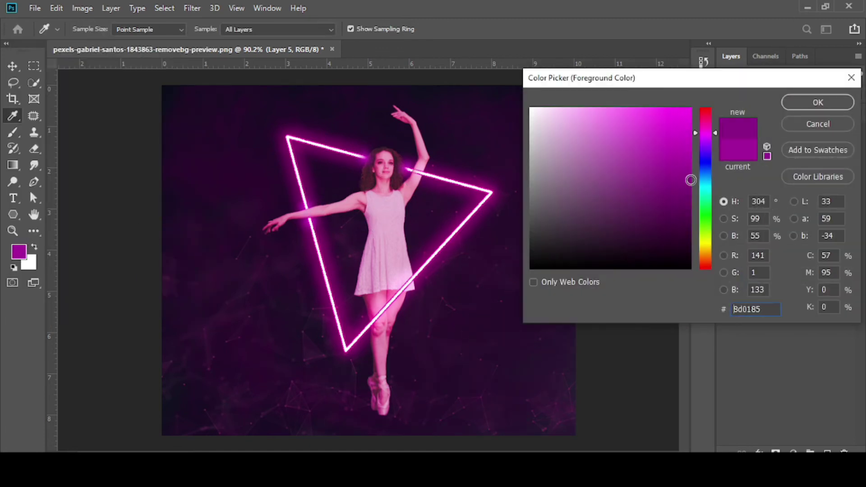
{"action": "left_click", "coordinate": [815, 105]}
{"action": "key", "text": "ctrl+shift+alt+n"}
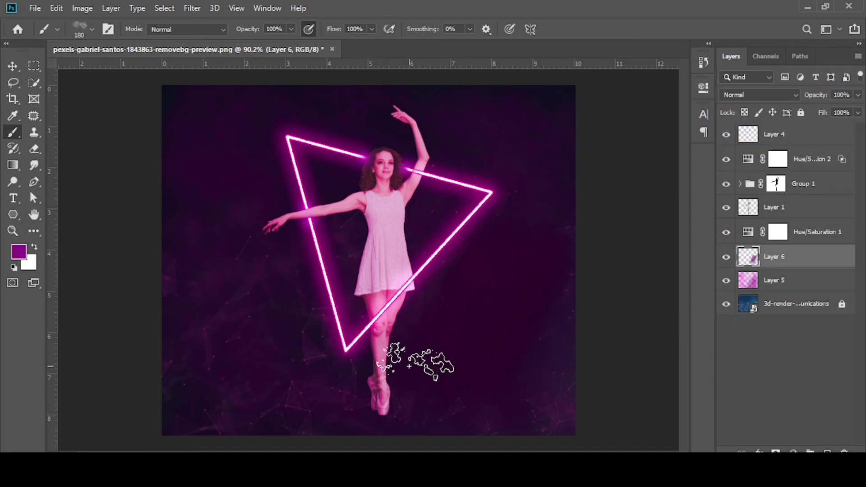
Paint deep purple fog over the lower-right corner and blend Layer 6 with Color Dodge
{"action": "left_click", "coordinate": [20, 250]}
{"action": "left_click_drag", "start_coordinate": [686, 183], "coordinate": [695, 208]}
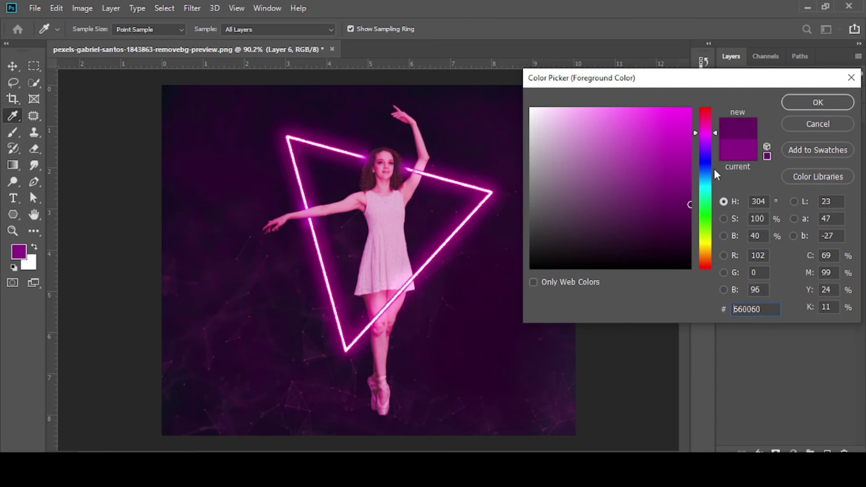
{"action": "left_click", "coordinate": [707, 134]}
{"action": "left_click", "coordinate": [818, 102]}
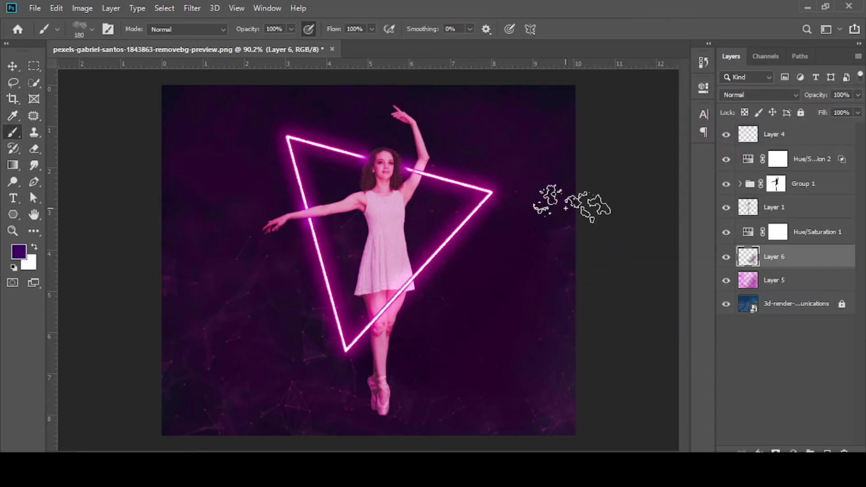
{"action": "mouse_move", "coordinate": [560, 361]}
{"action": "left_mouse_down"}
{"action": "mouse_move", "coordinate": [403, 426]}
{"action": "mouse_move", "coordinate": [299, 332]}
{"action": "mouse_move", "coordinate": [222, 174]}
{"action": "mouse_move", "coordinate": [222, 332]}
{"action": "left_mouse_up"}
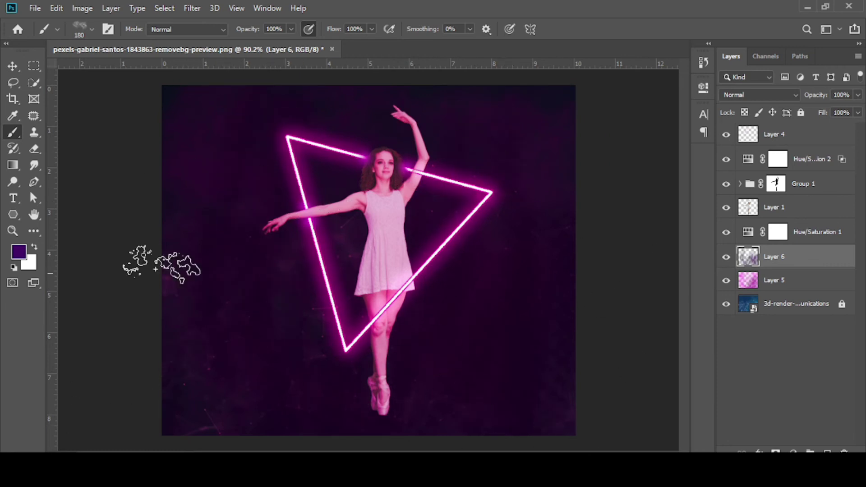
{"action": "left_click", "coordinate": [760, 95]}
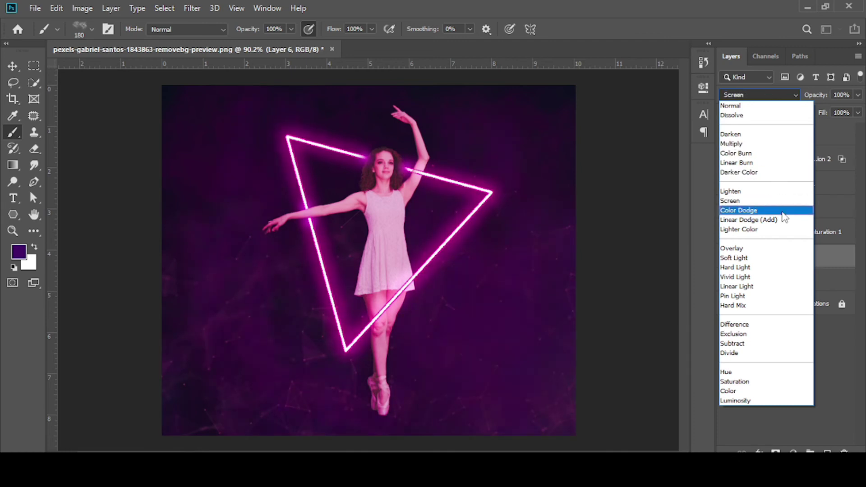
{"action": "left_click", "coordinate": [783, 210]}
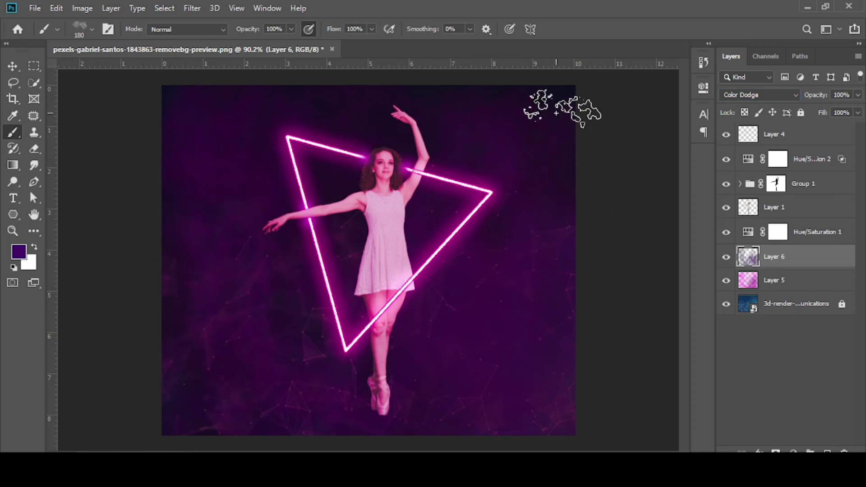
Move Layer 7 just below Layer 1 and draw an ellipse path around the dancer's feet
{"action": "left_click", "coordinate": [13, 67]}
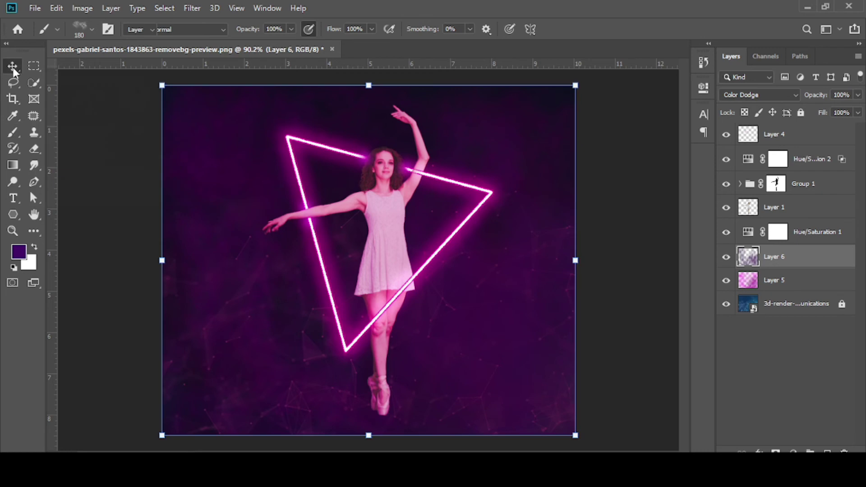
{"action": "key", "text": "alt+bracketleft"}
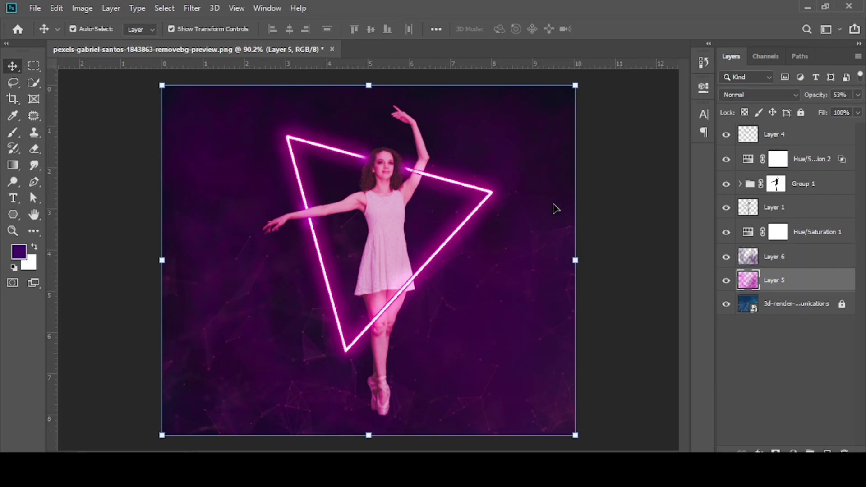
{"action": "scroll", "coordinate": [561, 149], "scroll_direction": "up", "scroll_amount": 2}
{"action": "scroll", "coordinate": [354, 155], "scroll_direction": "up", "scroll_amount": 3}
{"action": "scroll", "coordinate": [253, 302], "scroll_direction": "down", "scroll_amount": 4}
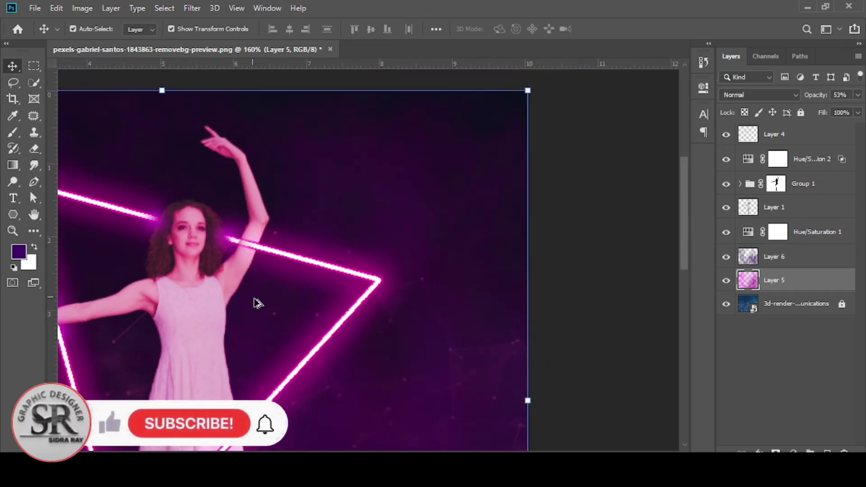
{"action": "scroll", "coordinate": [270, 309], "scroll_direction": "down", "scroll_amount": 2}
{"action": "left_click_drag", "start_coordinate": [271, 310], "coordinate": [417, 204]}
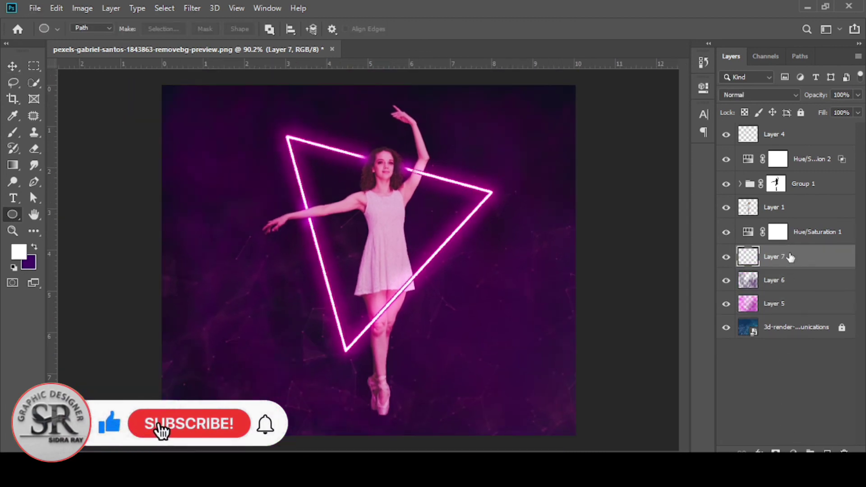
{"action": "left_click_drag", "start_coordinate": [791, 257], "coordinate": [789, 219]}
{"action": "left_click_drag", "start_coordinate": [344, 402], "coordinate": [450, 412]}
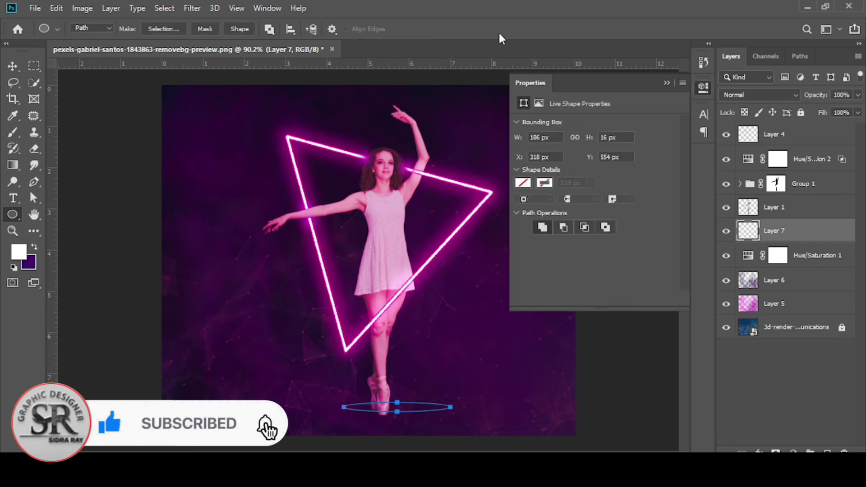
Stroke the ellipse path with the brush and move the ring under the ballerina's feet
{"action": "key", "text": "b"}
{"action": "right_click", "coordinate": [435, 406]}
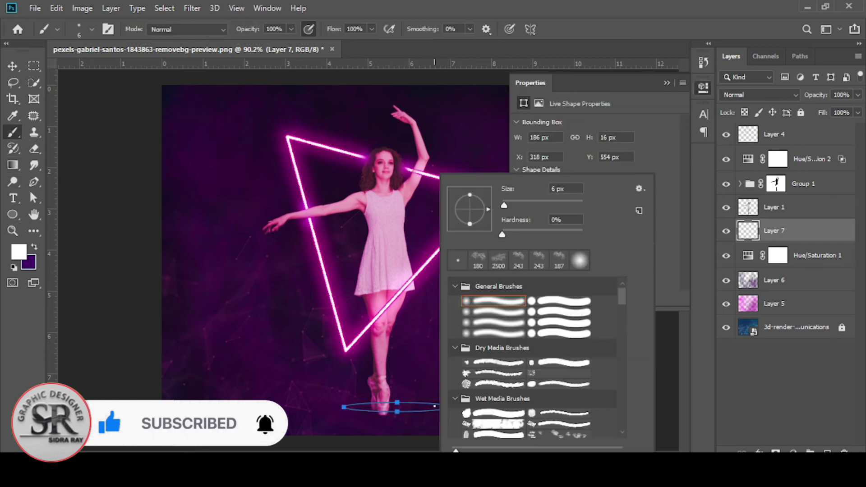
{"action": "left_click", "coordinate": [639, 189]}
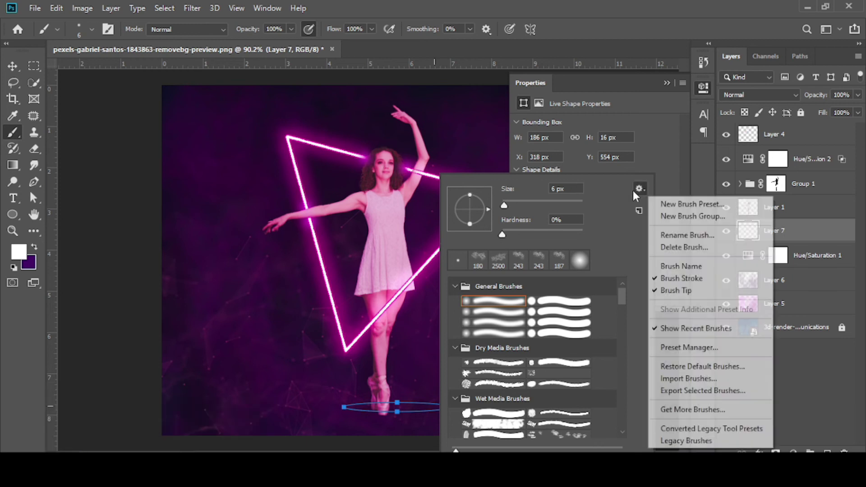
{"action": "left_click", "coordinate": [638, 188]}
{"action": "left_click", "coordinate": [10, 216]}
{"action": "right_click", "coordinate": [431, 403]}
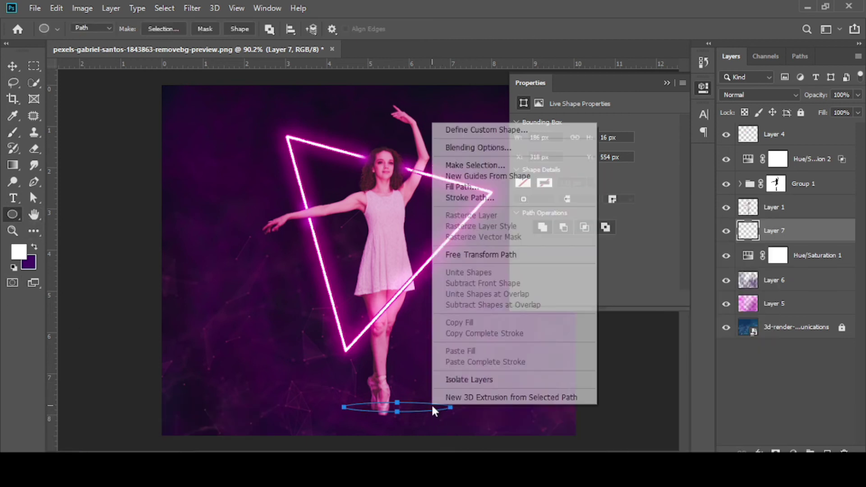
{"action": "left_click", "coordinate": [469, 201]}
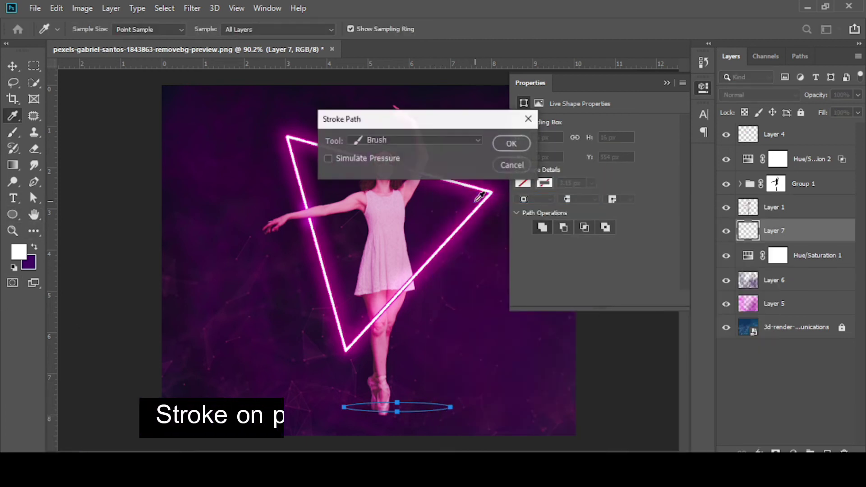
{"action": "left_click", "coordinate": [514, 145]}
{"action": "left_click", "coordinate": [12, 66]}
{"action": "left_click_drag", "start_coordinate": [414, 414], "coordinate": [398, 422]}
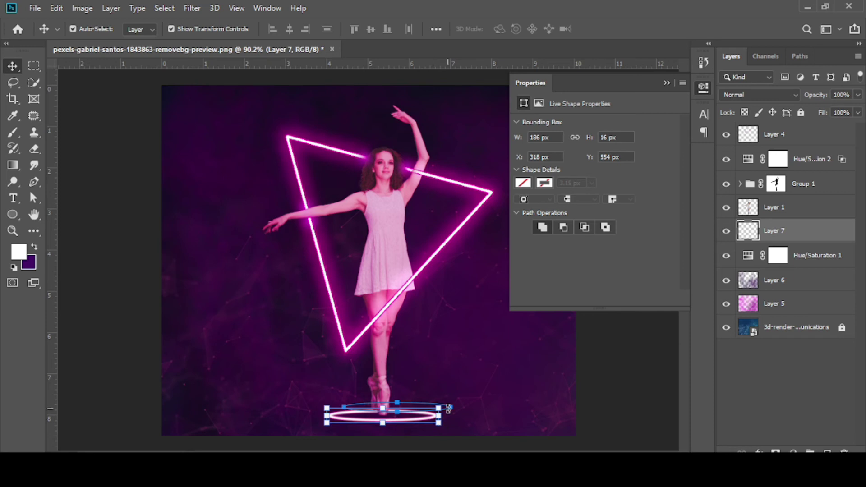
Deselect the ellipse path and enlarge the Layer 7 ring, stretching it taller
{"action": "left_click", "coordinate": [465, 427]}
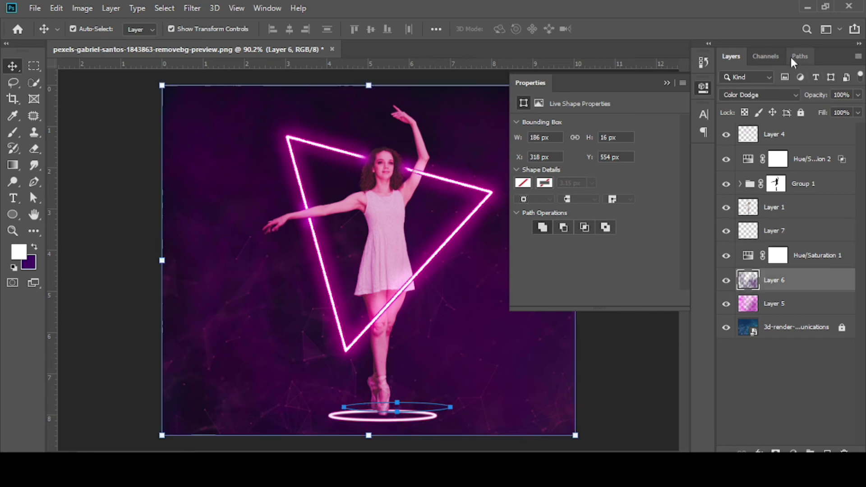
{"action": "left_click", "coordinate": [799, 56]}
{"action": "left_click", "coordinate": [781, 116]}
{"action": "left_click", "coordinate": [731, 56]}
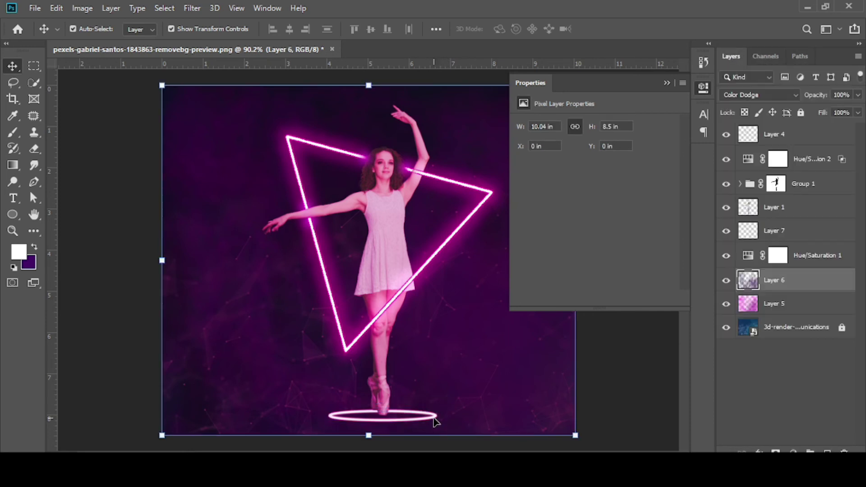
{"action": "left_click", "coordinate": [775, 231]}
{"action": "key", "text": "ctrl+t"}
{"action": "mouse_move", "coordinate": [328, 416]}
{"action": "left_mouse_down"}
{"action": "mouse_move", "coordinate": [310, 413]}
{"action": "mouse_move", "coordinate": [330, 413]}
{"action": "left_mouse_up"}
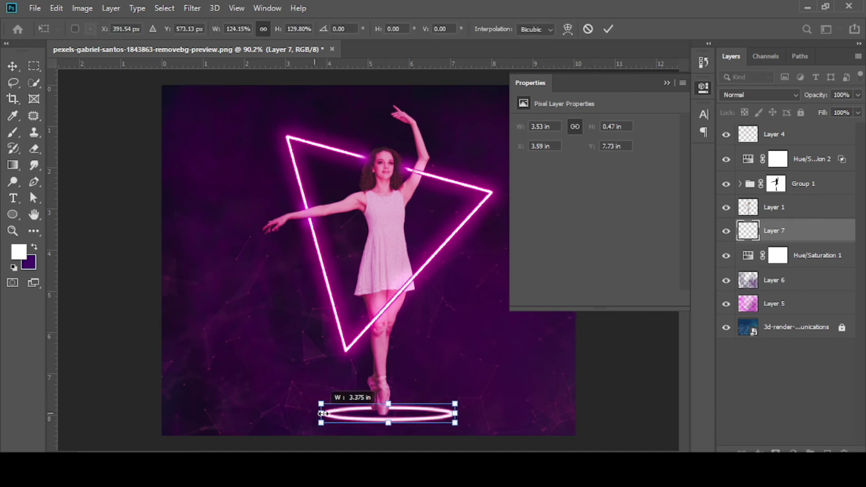
{"action": "mouse_move", "coordinate": [400, 403]}
{"action": "left_mouse_down"}
{"action": "mouse_move", "coordinate": [407, 413]}
{"action": "mouse_move", "coordinate": [381, 426]}
{"action": "left_mouse_up"}
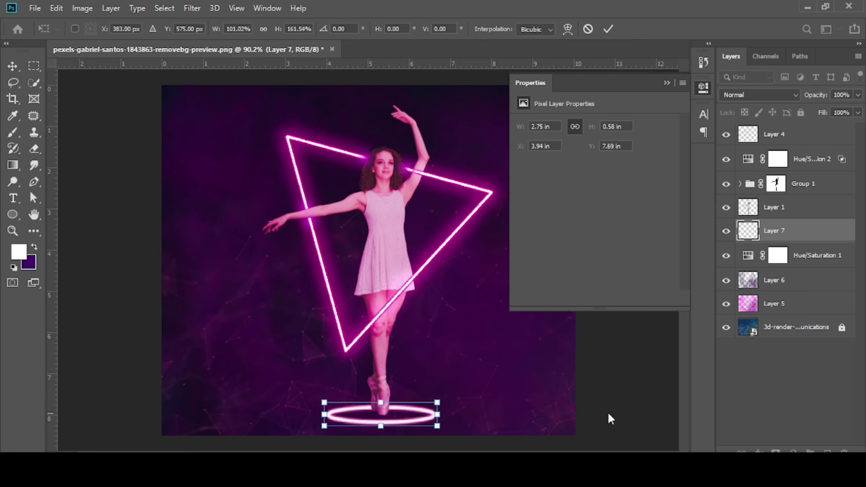
{"action": "left_click", "coordinate": [607, 29]}
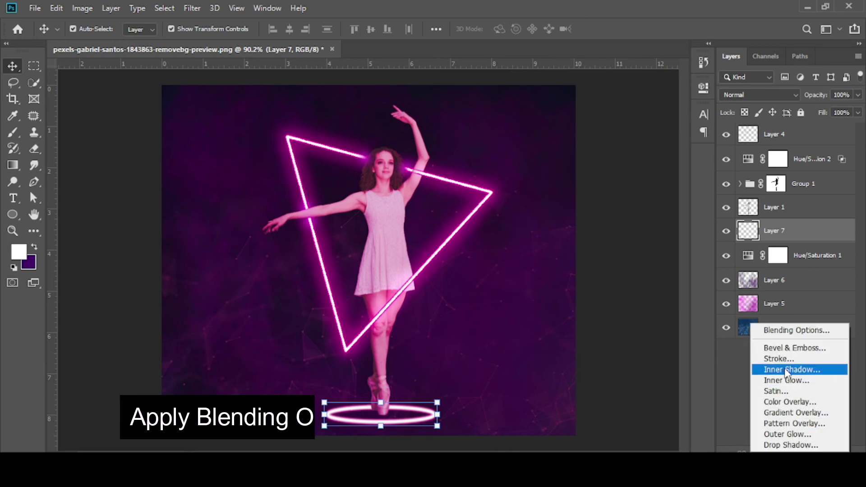
Add an Outer Glow to the ring with opacity about 10 and size 92
{"action": "left_click", "coordinate": [787, 434]}
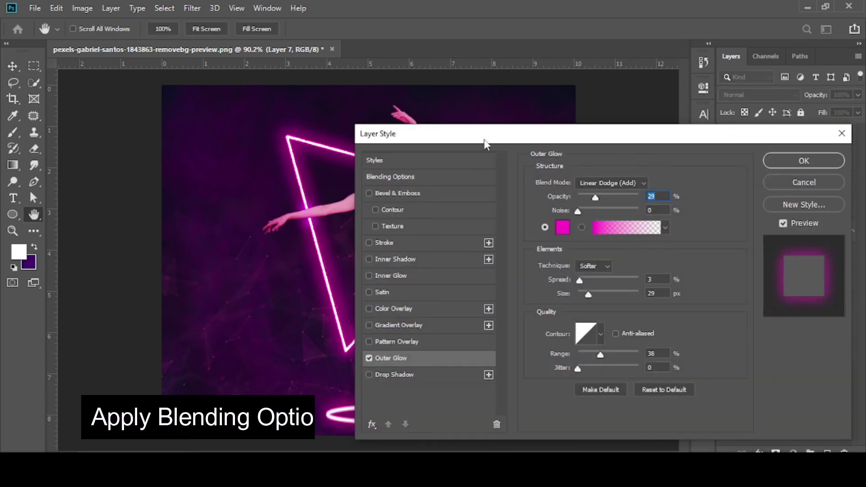
{"action": "left_click_drag", "start_coordinate": [484, 143], "coordinate": [670, 86]}
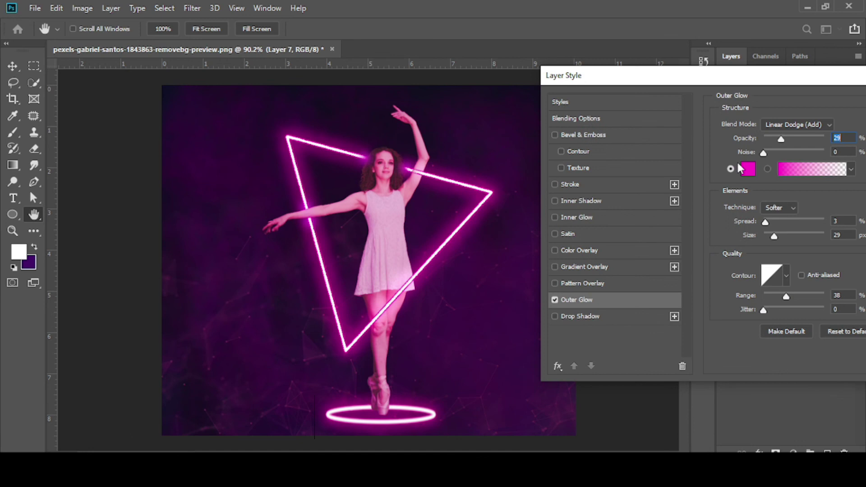
{"action": "left_click_drag", "start_coordinate": [779, 141], "coordinate": [770, 138]}
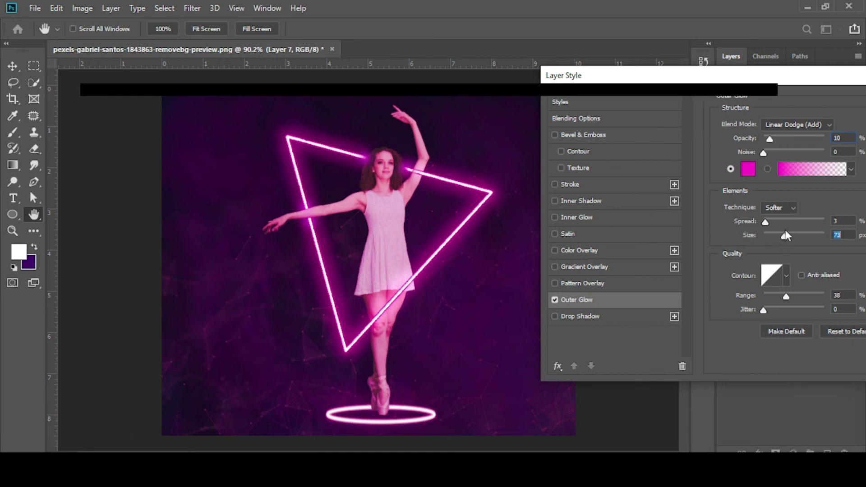
{"action": "left_click_drag", "start_coordinate": [780, 230], "coordinate": [792, 231]}
{"action": "left_click_drag", "start_coordinate": [770, 139], "coordinate": [780, 139]}
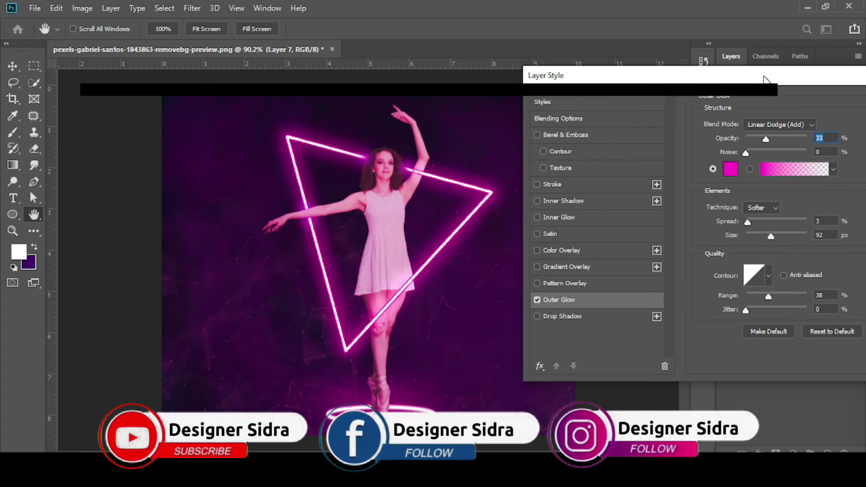
Enable a magenta Drop Shadow and Inner Glow, try Stroke, and apply the layer style
{"action": "left_click", "coordinate": [561, 316]}
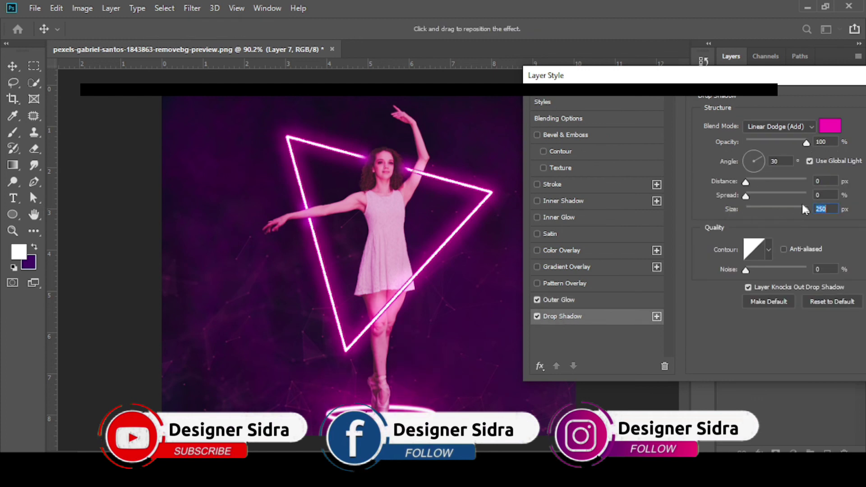
{"action": "left_click", "coordinate": [559, 217]}
{"action": "left_click_drag", "start_coordinate": [808, 140], "coordinate": [770, 145]}
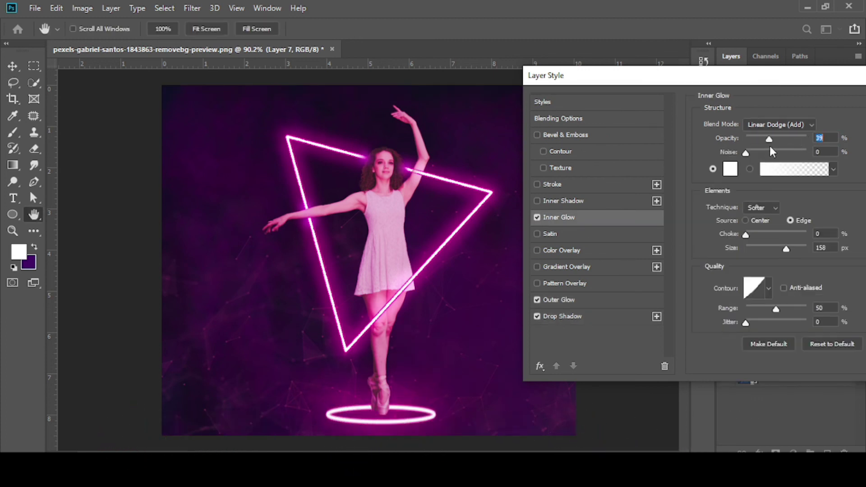
{"action": "left_click", "coordinate": [553, 184]}
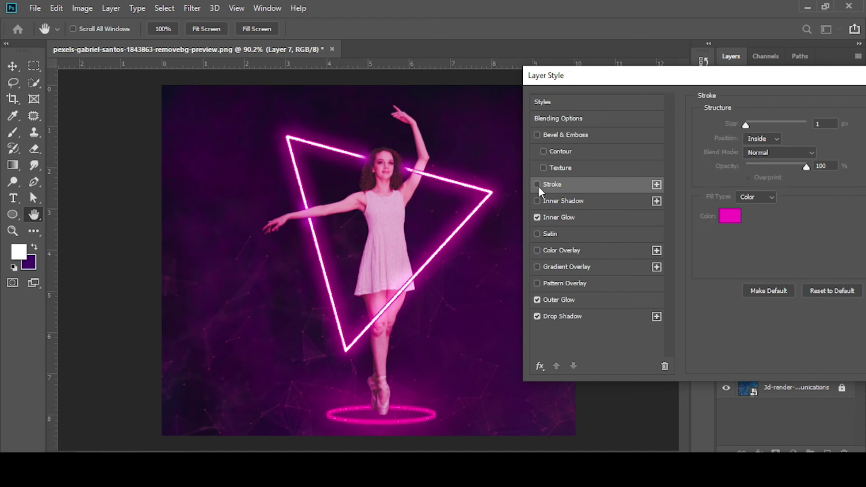
{"action": "left_click_drag", "start_coordinate": [767, 80], "coordinate": [694, 123]}
{"action": "type", "text": "70"}
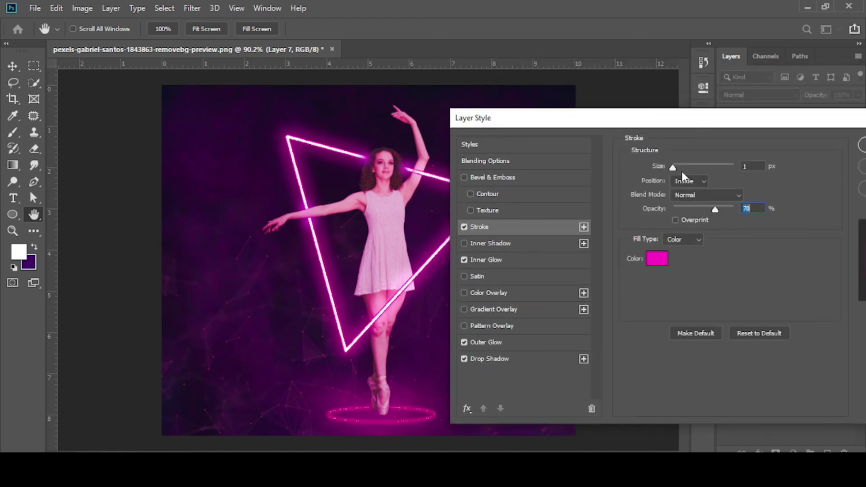
{"action": "key", "text": "Return"}
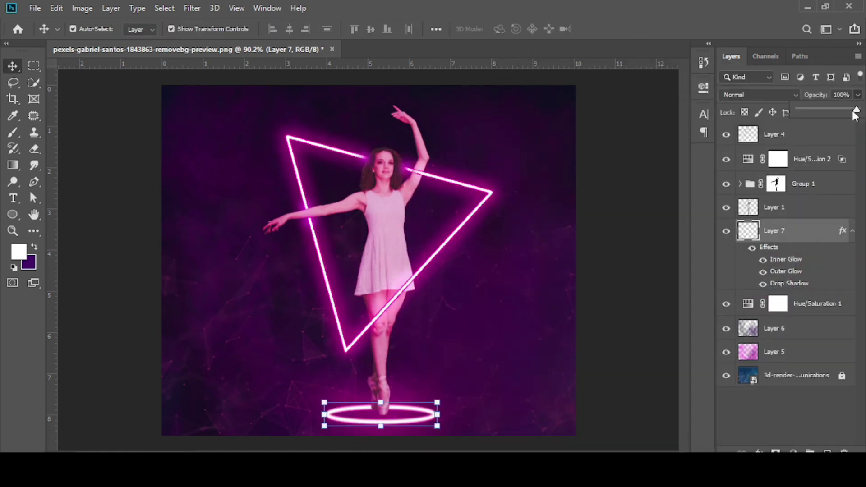
Narrow the Layer 7 neon ring from its left side and commit the transform
{"action": "left_click", "coordinate": [640, 306]}
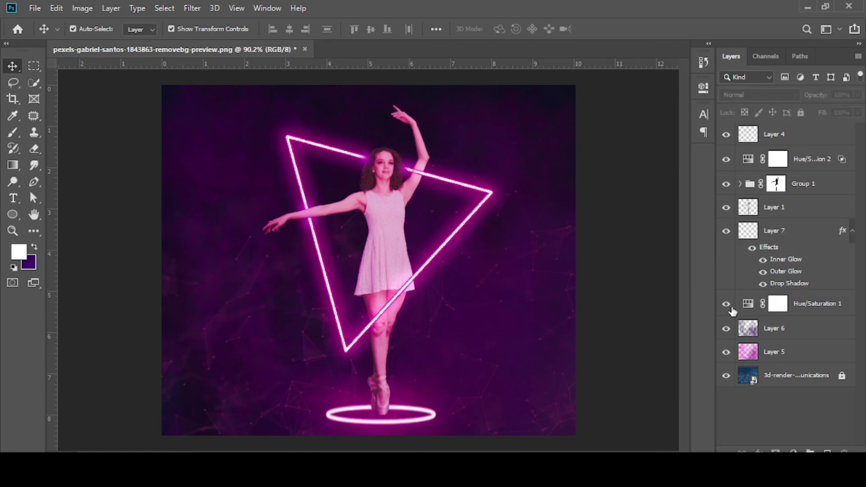
{"action": "scroll", "coordinate": [624, 361], "scroll_direction": "down", "scroll_amount": 1}
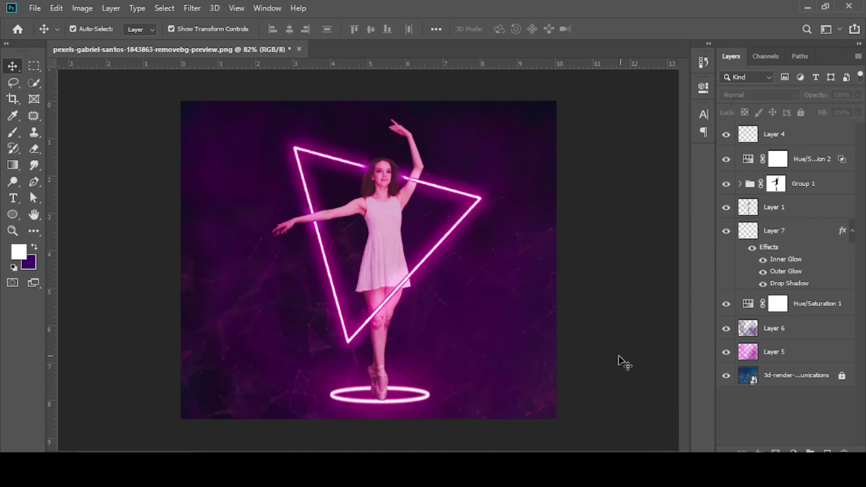
{"action": "left_click", "coordinate": [414, 403]}
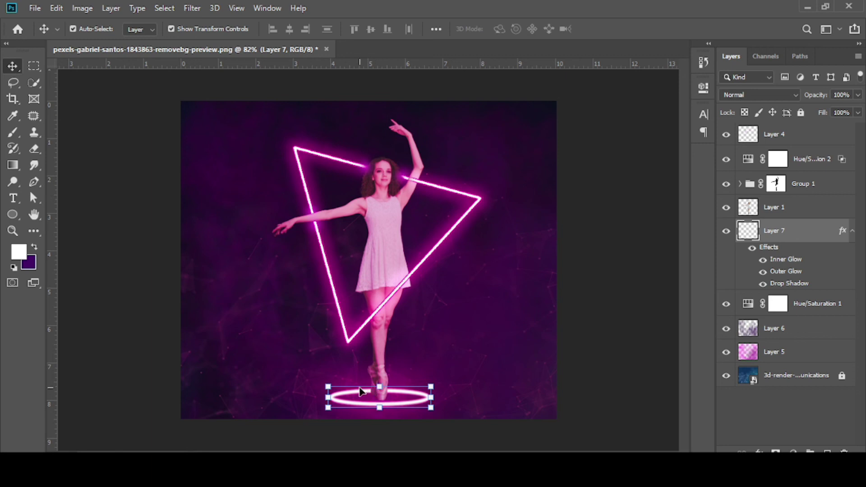
{"action": "mouse_move", "coordinate": [329, 398]}
{"action": "left_mouse_down"}
{"action": "mouse_move", "coordinate": [391, 418]}
{"action": "mouse_move", "coordinate": [381, 403]}
{"action": "left_mouse_up"}
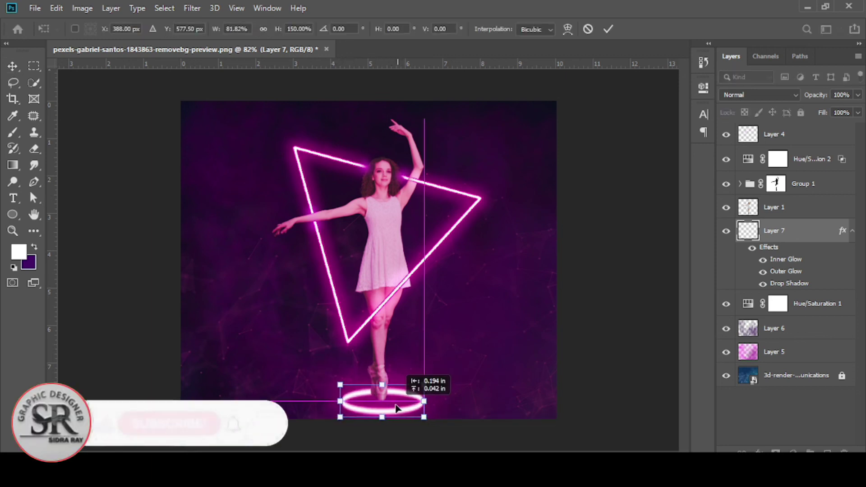
{"action": "left_click", "coordinate": [605, 32]}
{"action": "left_click", "coordinate": [580, 315]}
{"action": "left_click_drag", "start_coordinate": [404, 411], "coordinate": [405, 402]}
{"action": "left_click", "coordinate": [620, 285]}
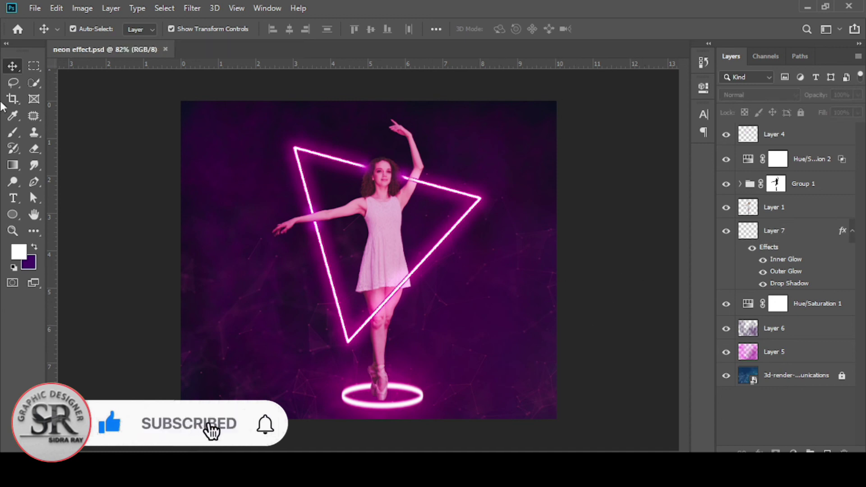
{"action": "scroll", "coordinate": [429, 203], "scroll_direction": "down", "scroll_amount": 2}
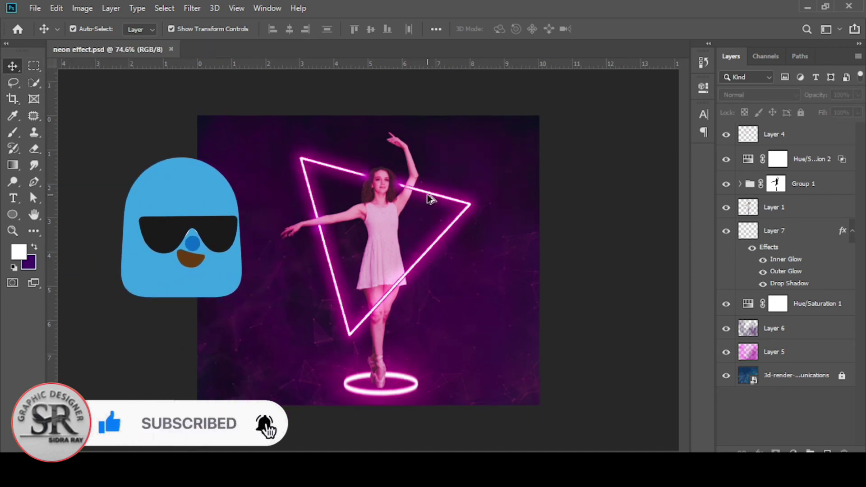
{"action": "scroll", "coordinate": [432, 198], "scroll_direction": "down", "scroll_amount": 2}
{"action": "scroll", "coordinate": [430, 213], "scroll_direction": "down", "scroll_amount": 1}
{"action": "scroll", "coordinate": [430, 221], "scroll_direction": "up", "scroll_amount": 2}
{"action": "scroll", "coordinate": [429, 221], "scroll_direction": "up", "scroll_amount": 2}
{"action": "scroll", "coordinate": [431, 221], "scroll_direction": "down", "scroll_amount": 2}
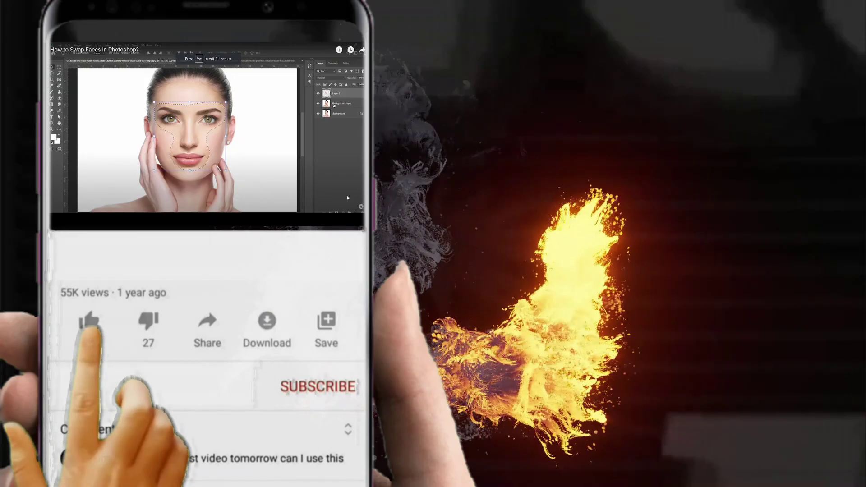